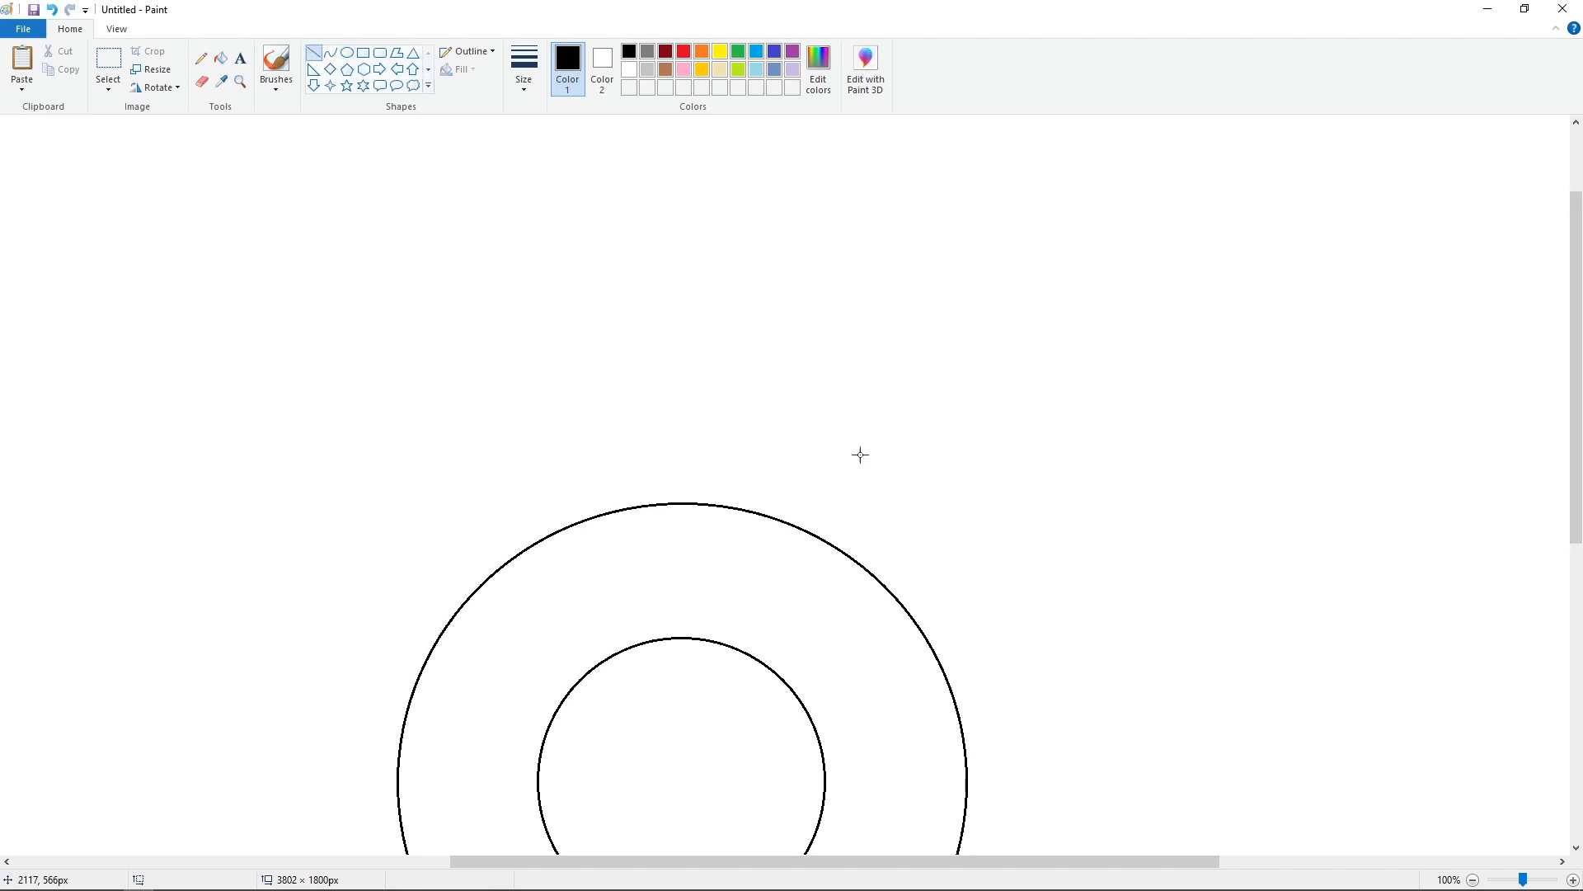
- Draw vertical lines up from both circles' right edges and a short vertical line, about 231 px long, across the ring's top
drag(963, 715, 966, 116)
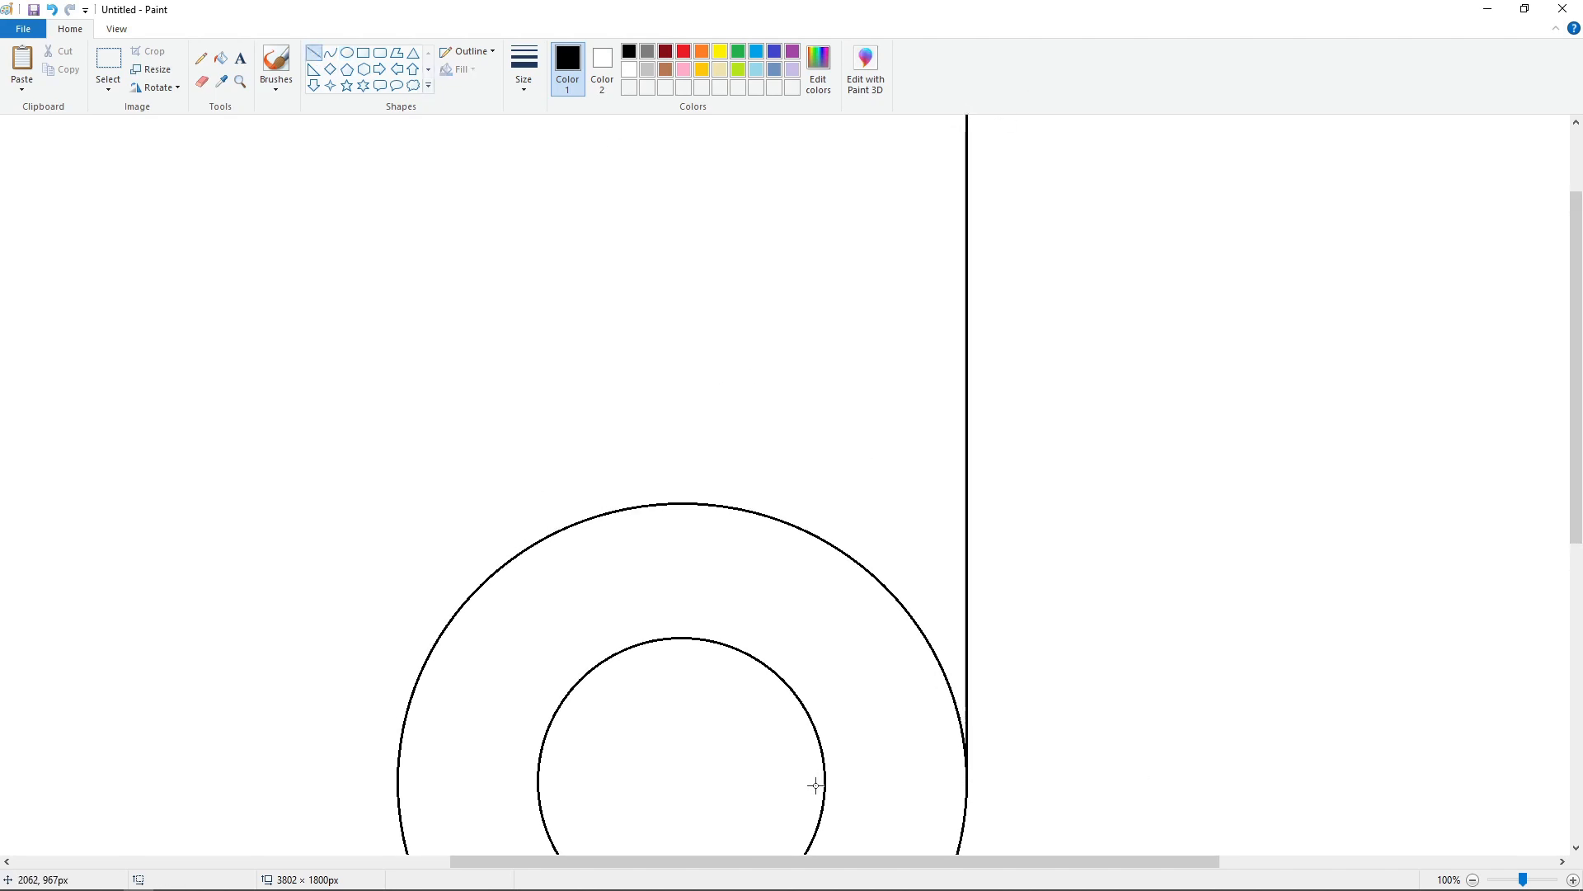
drag(820, 623, 825, 116)
click(1183, 477)
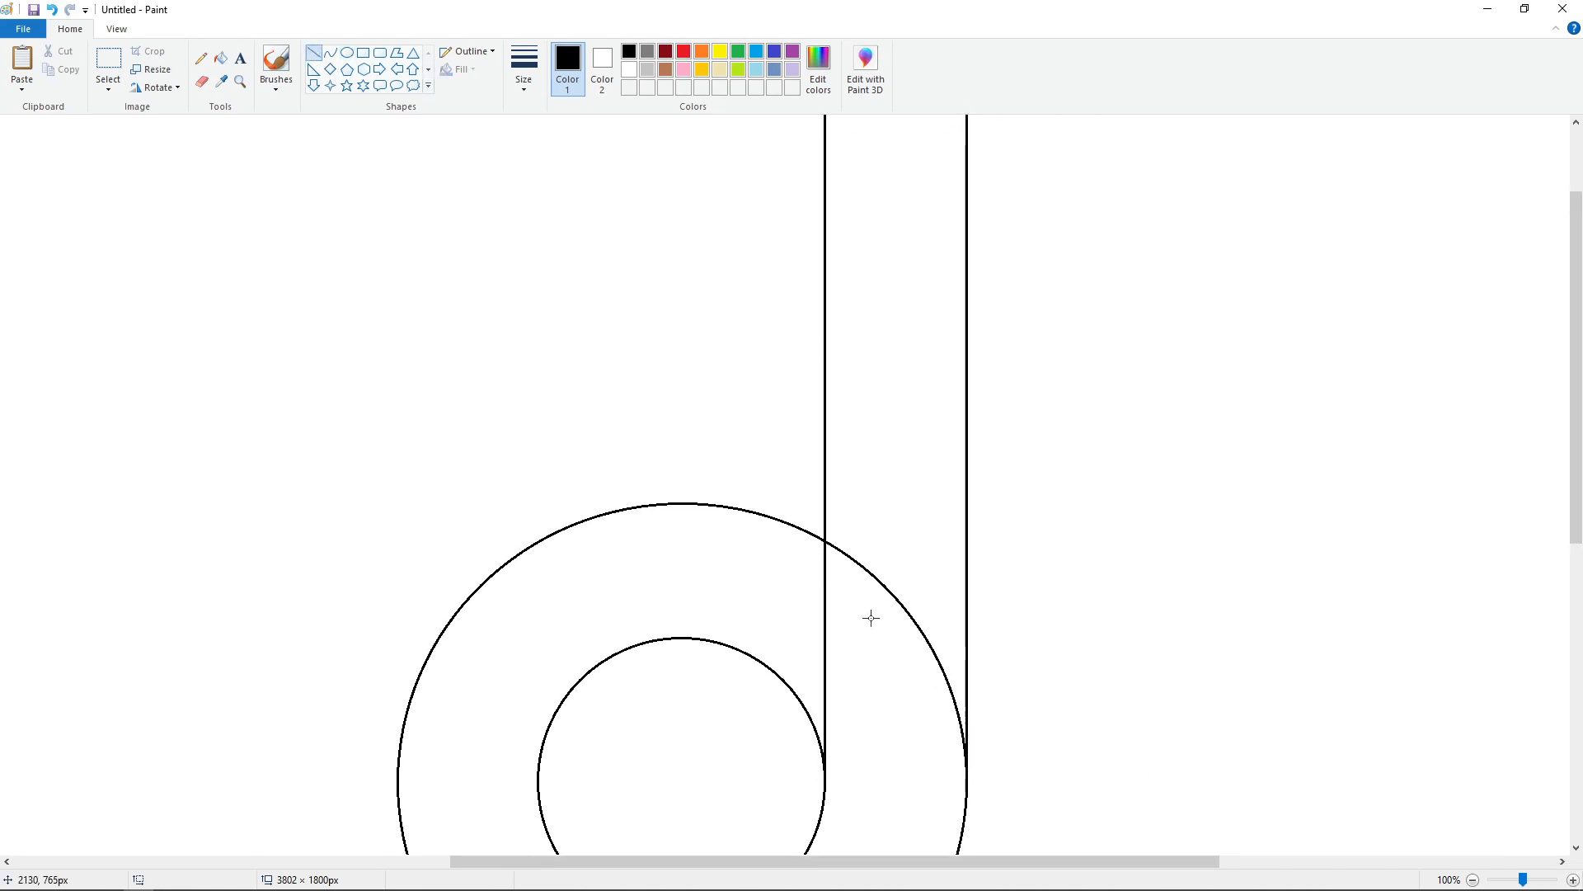
drag(722, 516, 721, 666)
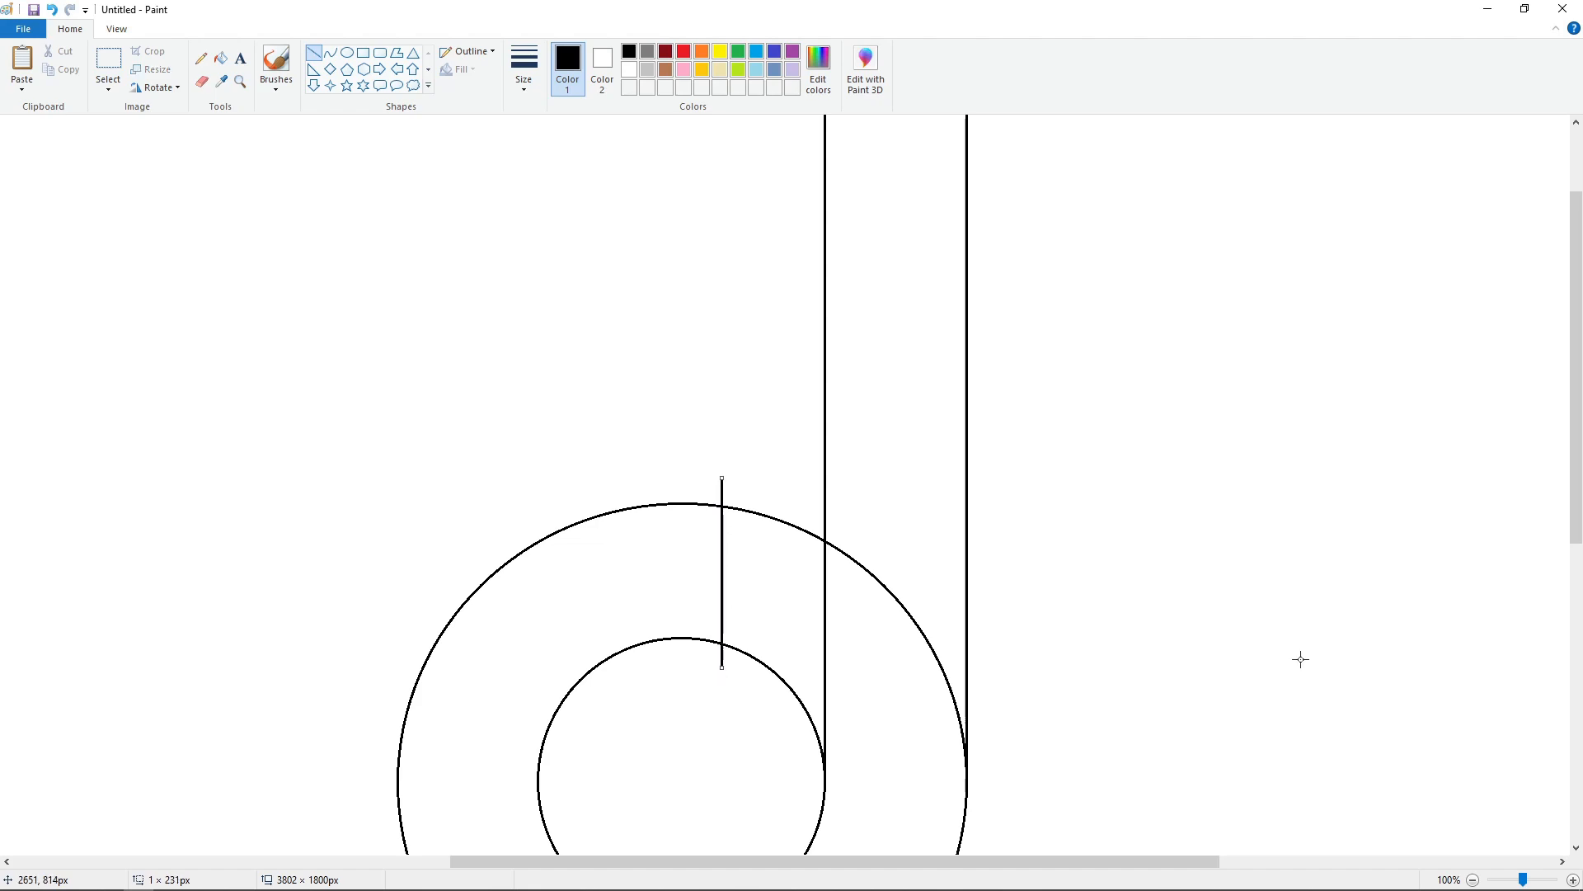
- Erase small gaps where the vertical lines meet the circles, cutting the unwanted arcs and line ends loose from the outline
click(1573, 880)
click(202, 81)
click(525, 70)
click(561, 212)
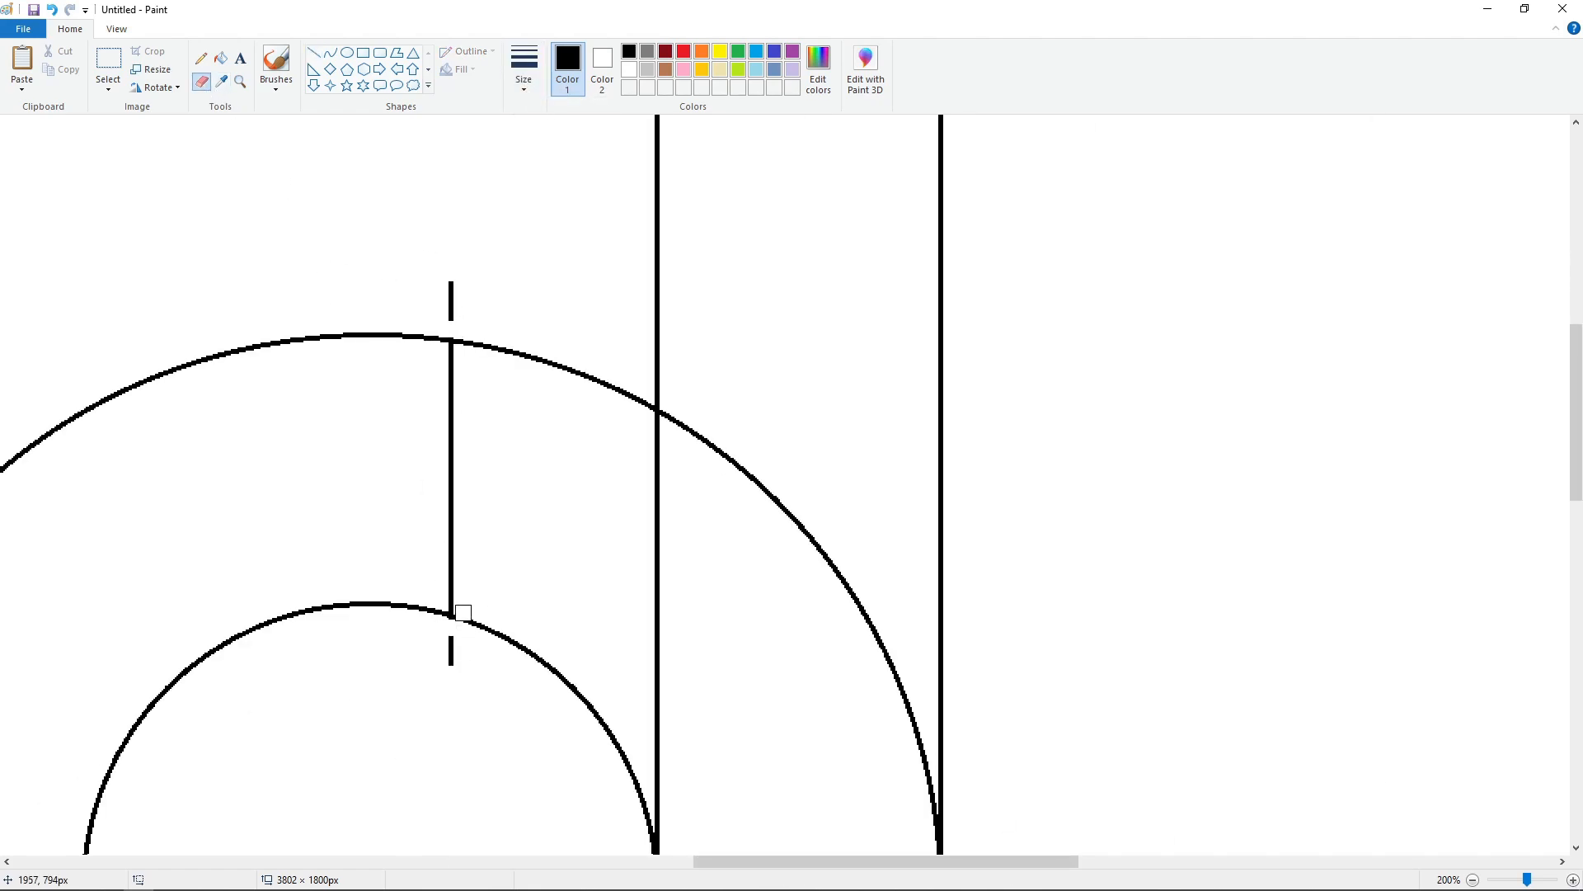
scroll(638, 691, down, 2)
drag(647, 680, 647, 591)
scroll(652, 528, up, 2)
click(669, 409)
scroll(742, 511, down, 2)
drag(929, 672, 929, 532)
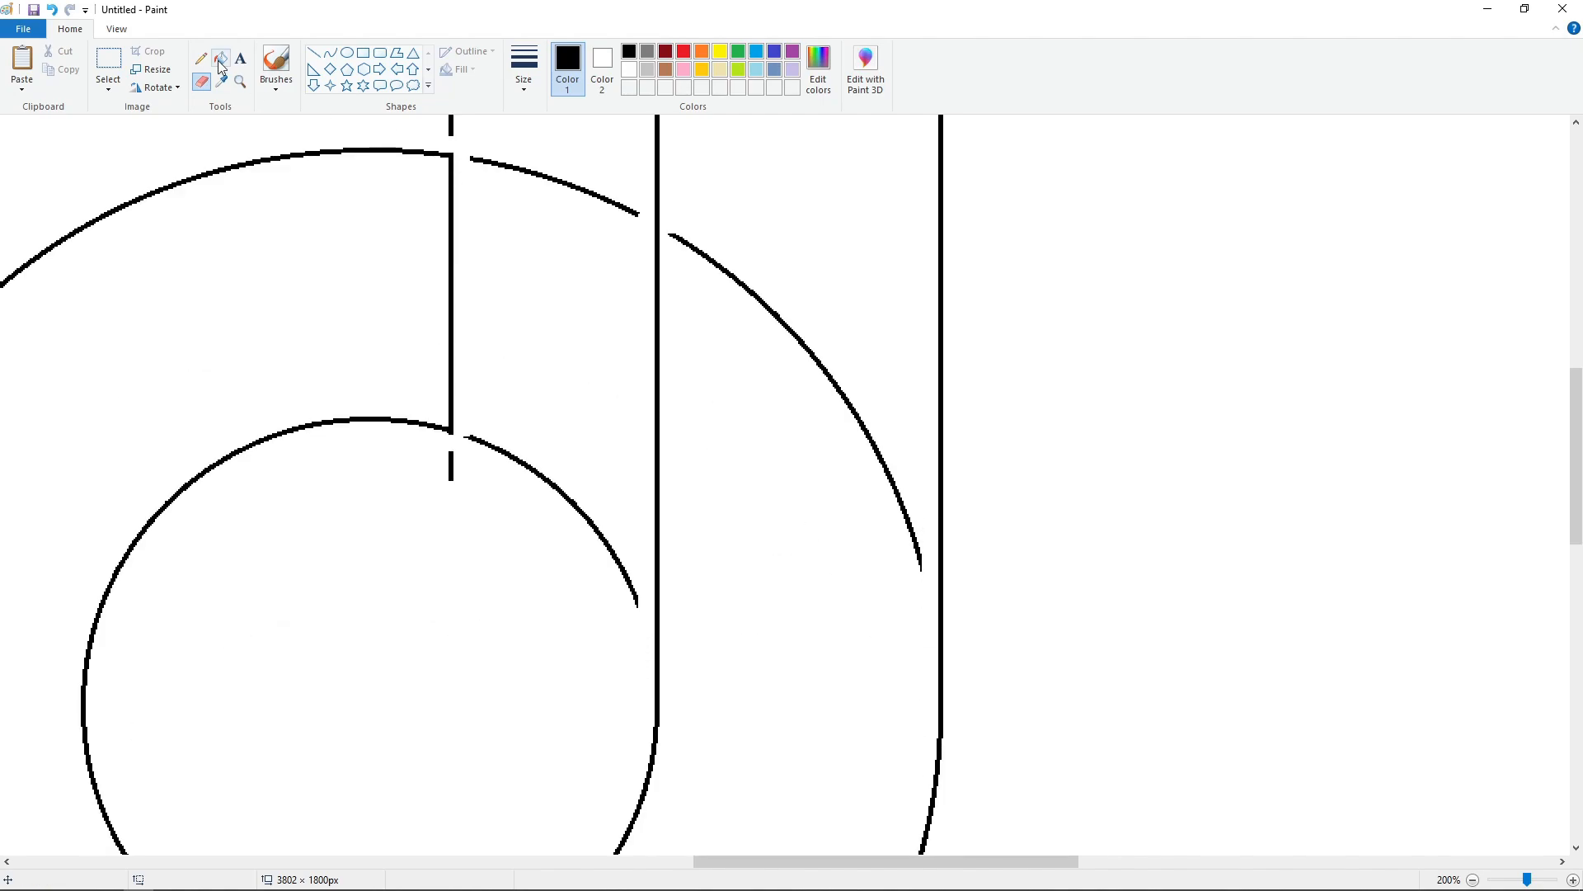
- Fill the detached arcs and line stubs around the ring's upper right with white
click(221, 59)
click(629, 69)
click(719, 267)
click(451, 468)
click(498, 449)
scroll(512, 412, up, 2)
click(451, 304)
scroll(1229, 553, down, 2)
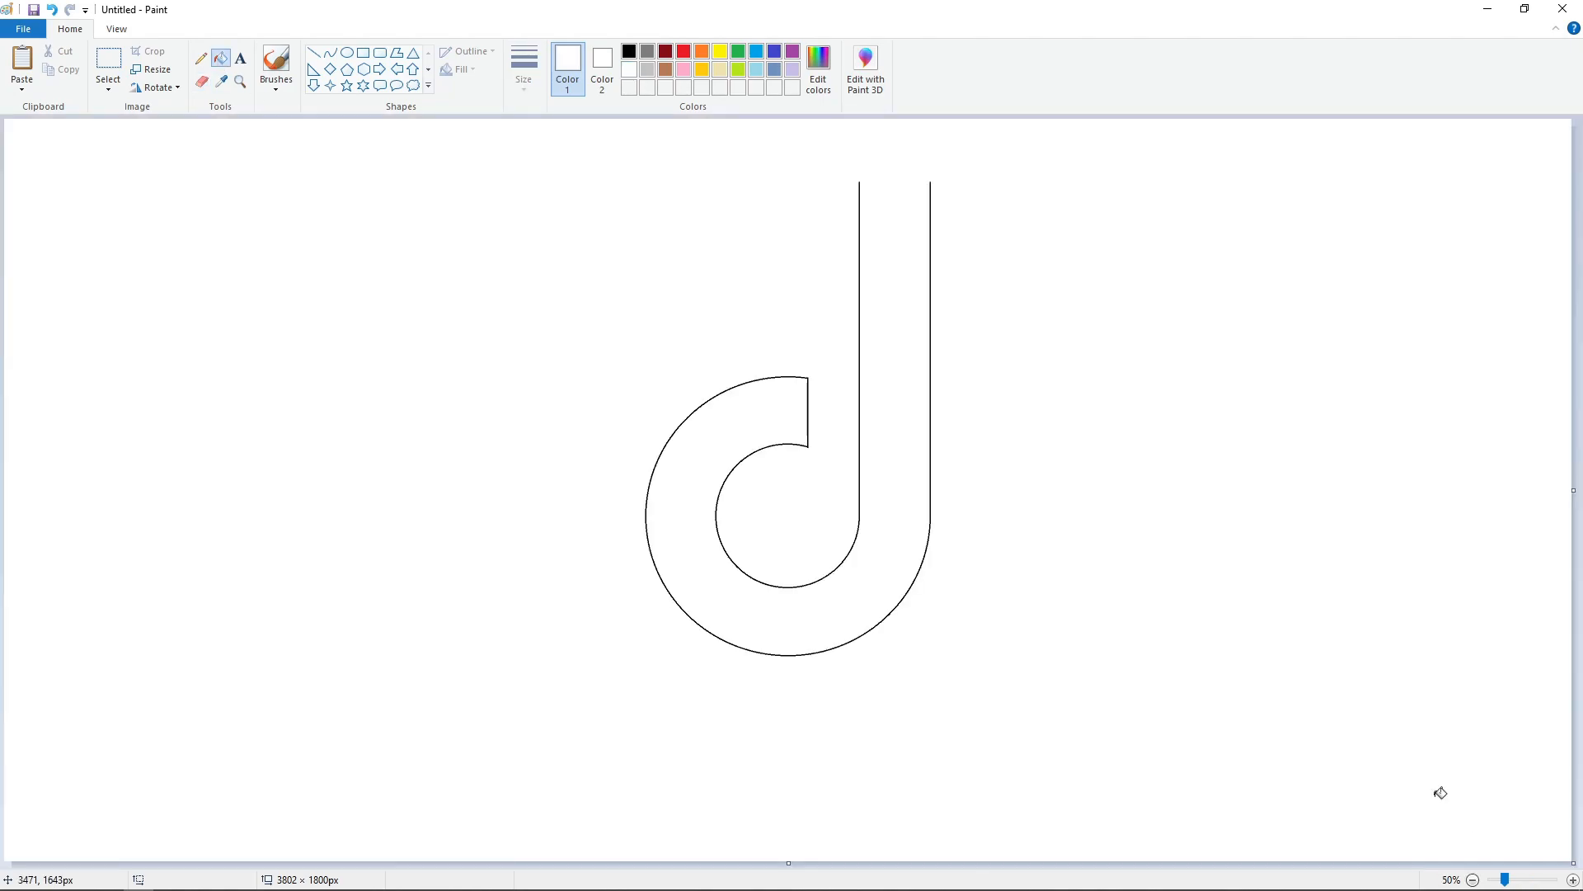
- Copy the curved section of the hook and paste it into the blank area left of the shape
click(108, 59)
drag(613, 437, 812, 694)
key(ctrl+c)
key(ctrl+v)
drag(85, 265, 184, 424)
click(594, 389)
- Cut the copied arc section and paste it back with transparent selection turned on
drag(62, 192, 441, 574)
key(ctrl+x)
key(ctrl+v)
click(108, 83)
click(153, 239)
- Paste another copy of the arcs over the upper stem so each arc's left edge touches one of the stem's vertical lines
drag(109, 288, 947, 302)
key(ctrl+z)
scroll(1447, 802, up, 1)
drag(720, 862, 1181, 862)
key(ctrl+v)
drag(209, 536, 831, 537)
key(Up)
key(Up)
key(Up)
key(Up)
key(Up)
key(Up)
key(Up)
key(Up)
key(Up)
key(Up)
key(Up)
key(Up)
key(Up)
key(Up)
key(Up)
key(Up)
key(Up)
key(Up)
key(Up)
key(Up)
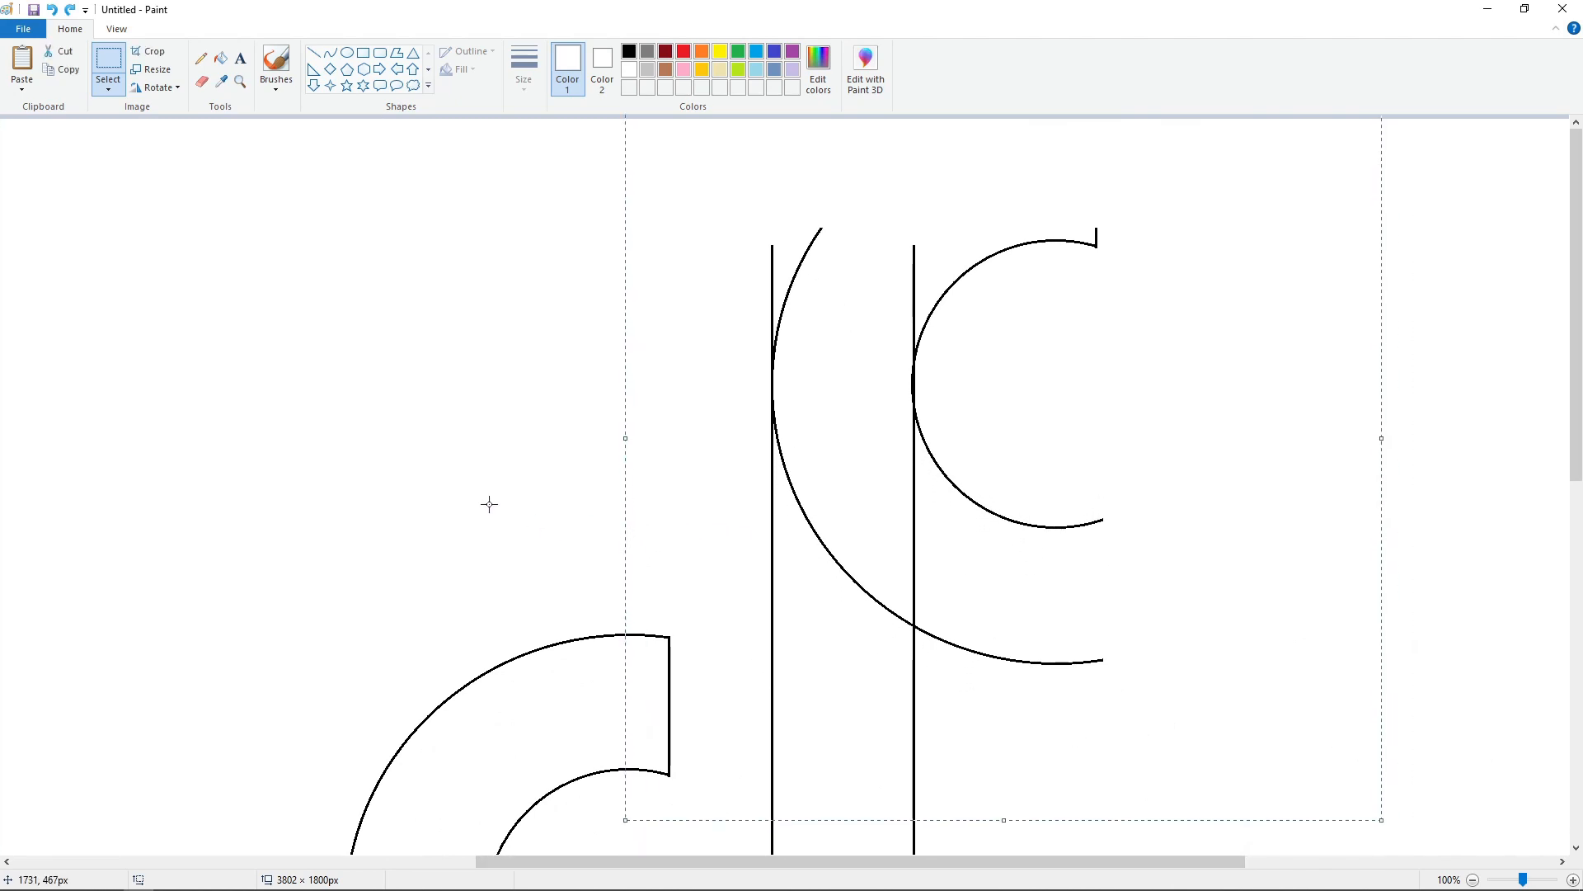
key(Up)
key(Up)
key(Up)
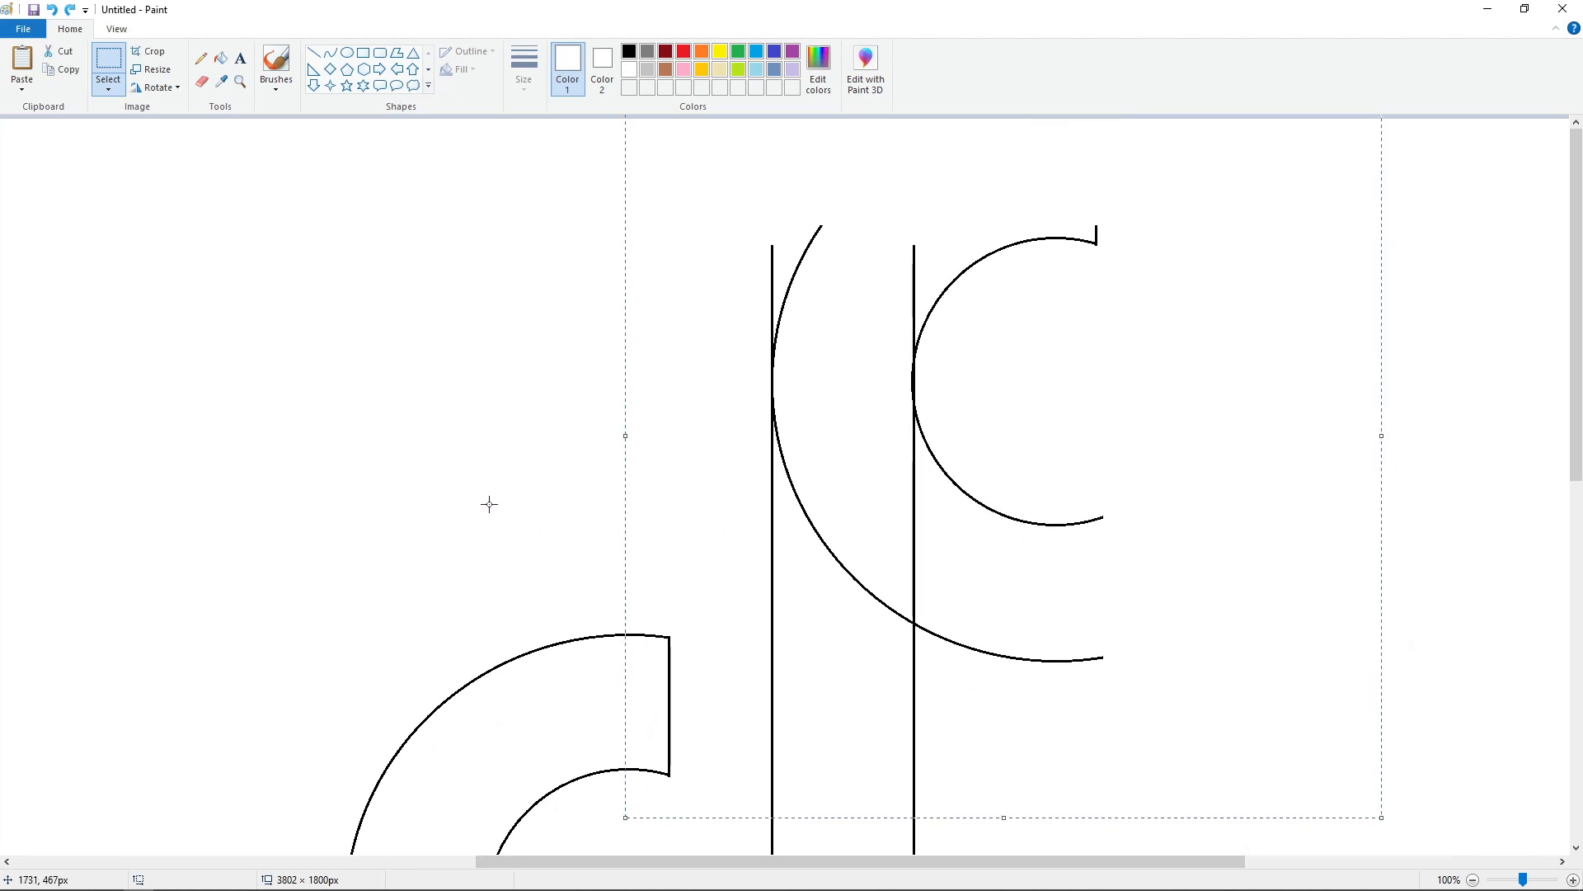
key(Up)
key(Up)
key(Up)
key(Up)
key(Up)
key(Up)
key(Up)
key(Up)
key(Up)
key(Up)
key(Up)
key(Up)
key(Up)
key(Up)
key(Up)
key(Up)
key(Up)
key(Up)
key(Up)
key(Up)
click(489, 504)
- Draw a black horizontal line across the upper stem and nudge it down to where the pasted arcs touch the stem lines
click(313, 52)
click(629, 51)
drag(680, 313, 1003, 314)
key(Down)
key(Down)
key(Down)
key(Down)
key(Down)
key(Down)
key(Down)
key(Down)
key(Down)
key(Down)
key(Down)
key(Down)
key(Down)
key(Down)
key(Down)
key(Down)
key(Down)
key(Down)
key(Down)
key(Down)
- Erase gaps at the stem's top corners and unwanted arc joints, and cover the doubled edge beside the stem with a short white line
click(1473, 880)
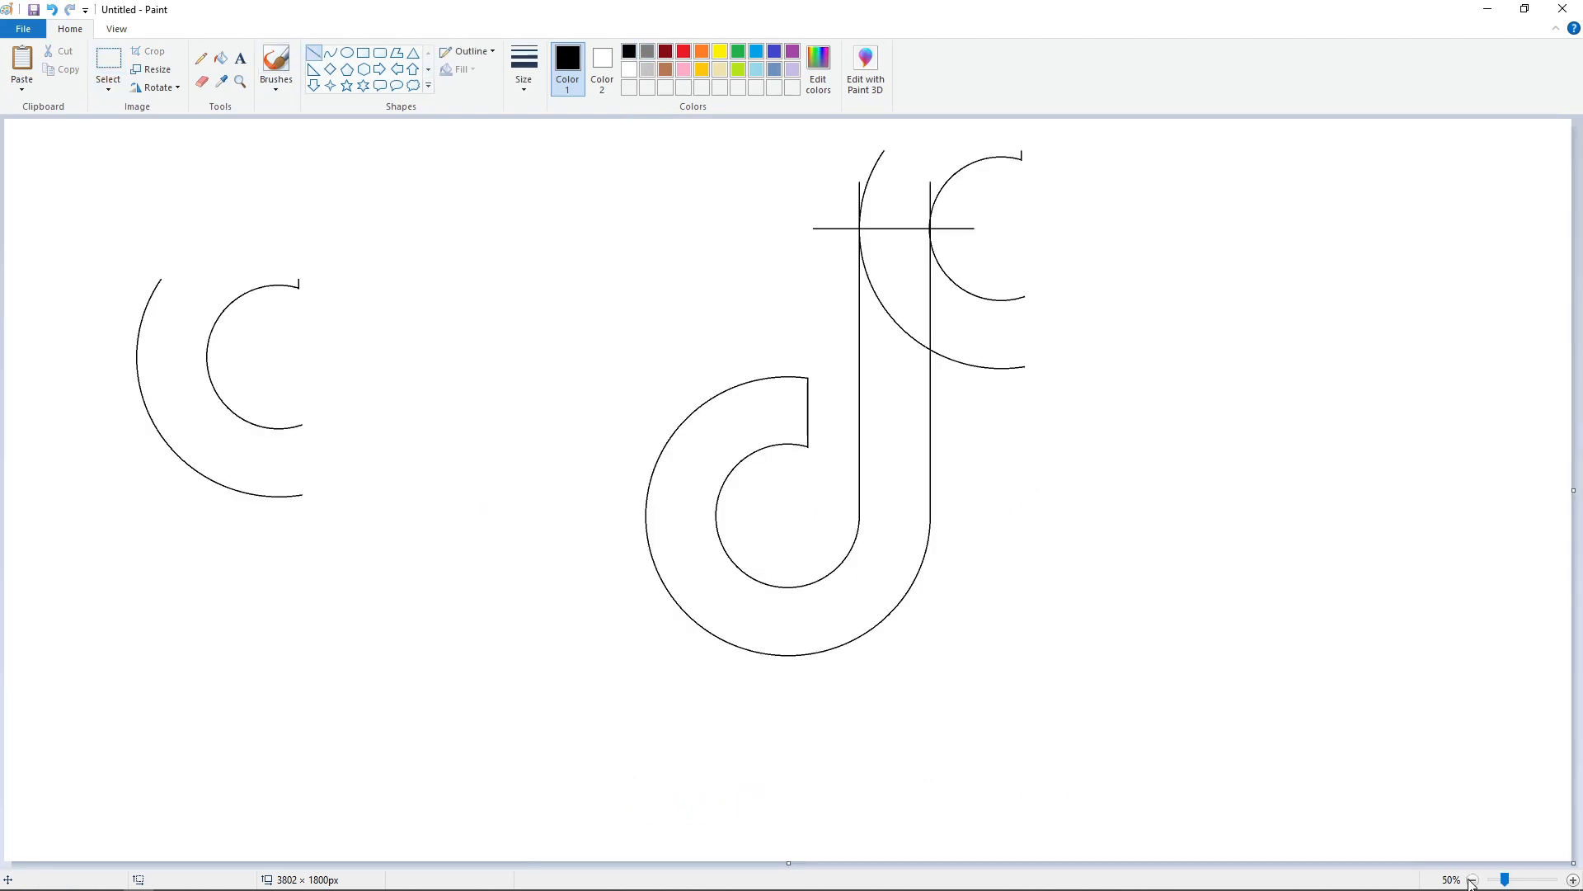
click(1574, 880)
click(1573, 880)
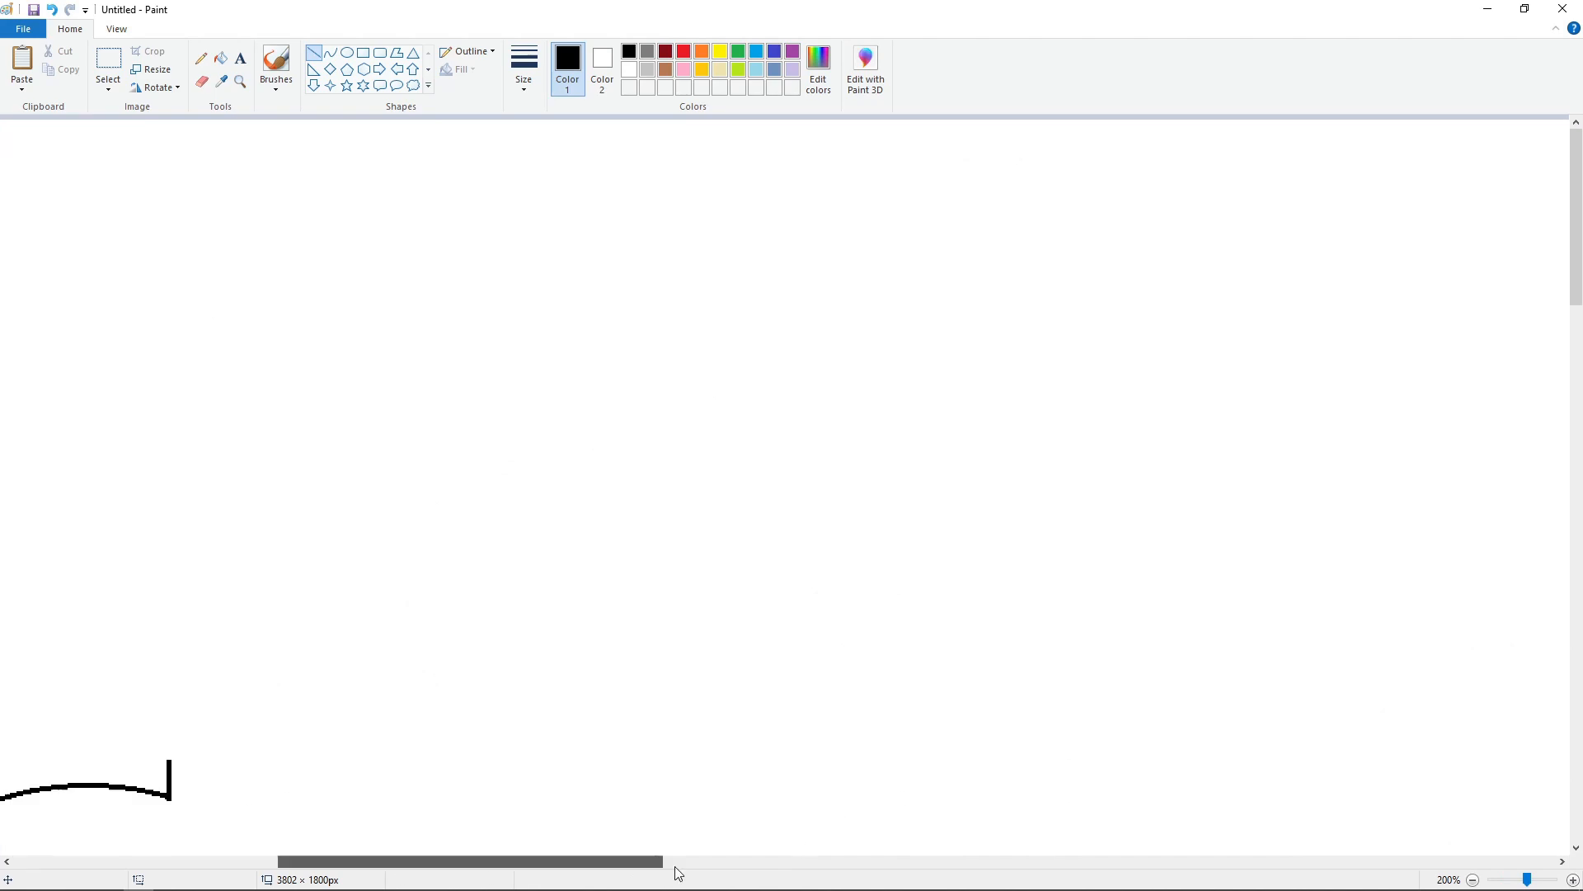
drag(601, 861, 1129, 862)
click(202, 81)
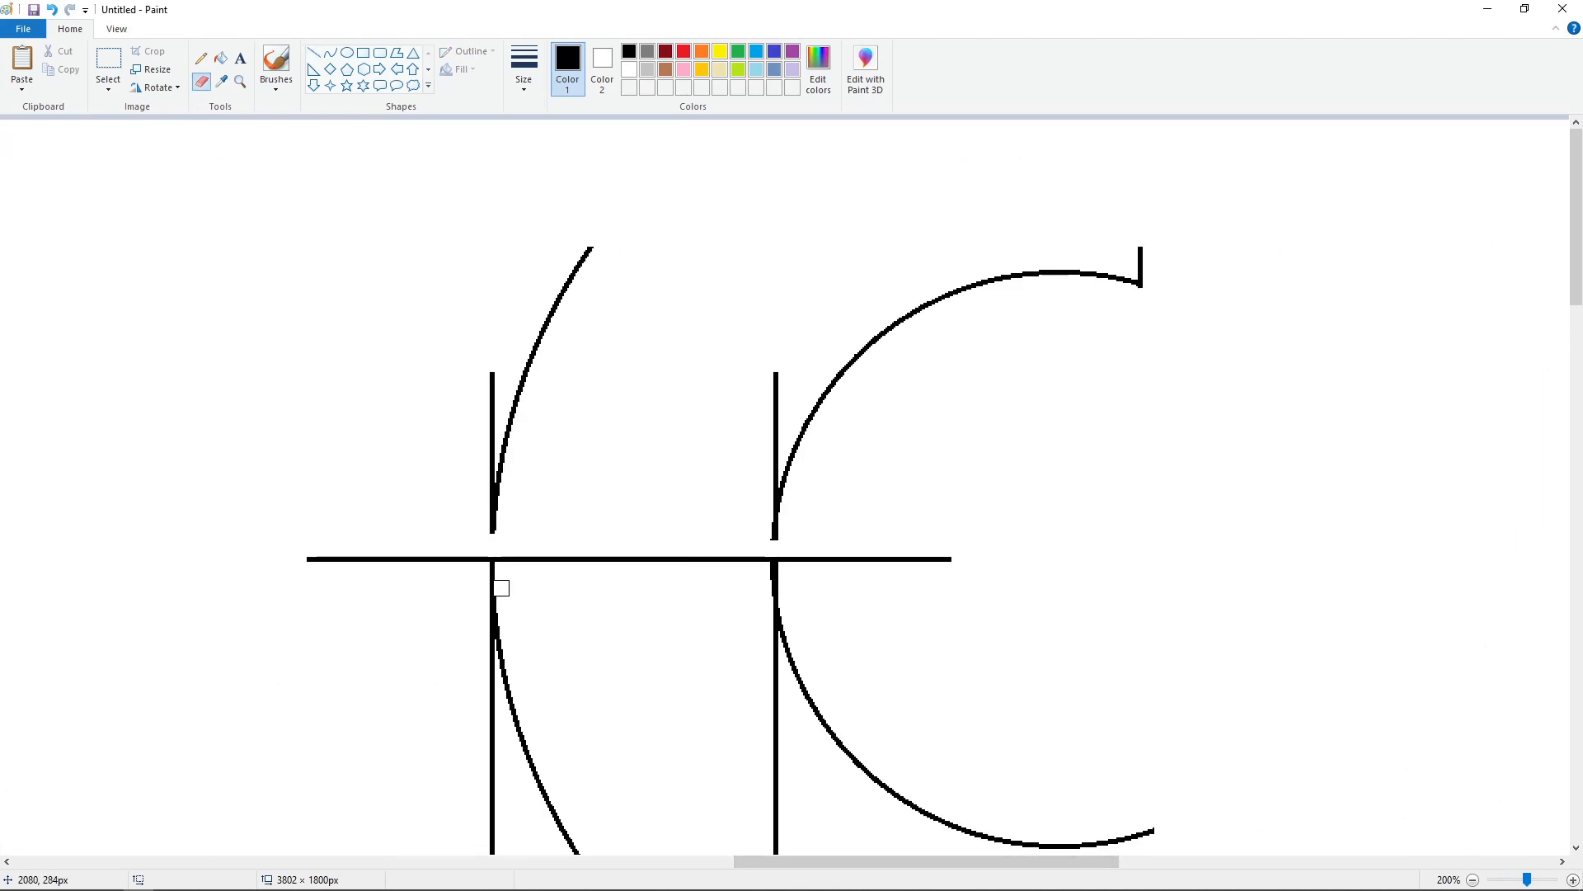
mouse_move(503, 611)
mouse_down()
mouse_move(693, 650)
mouse_move(482, 559)
mouse_move(788, 560)
mouse_up()
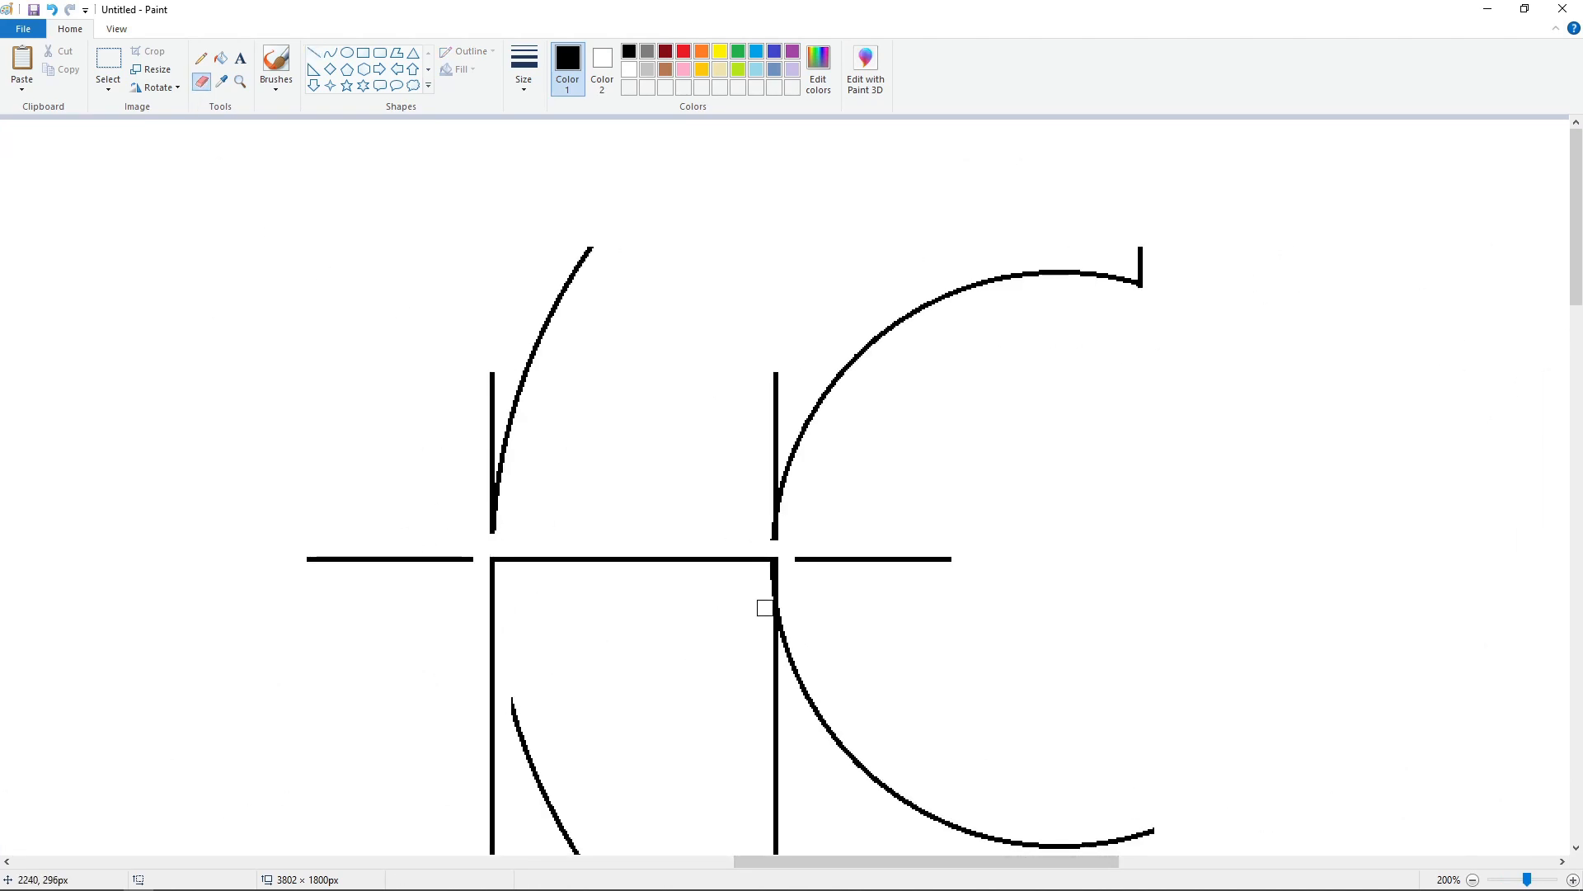
scroll(764, 569, down, 4)
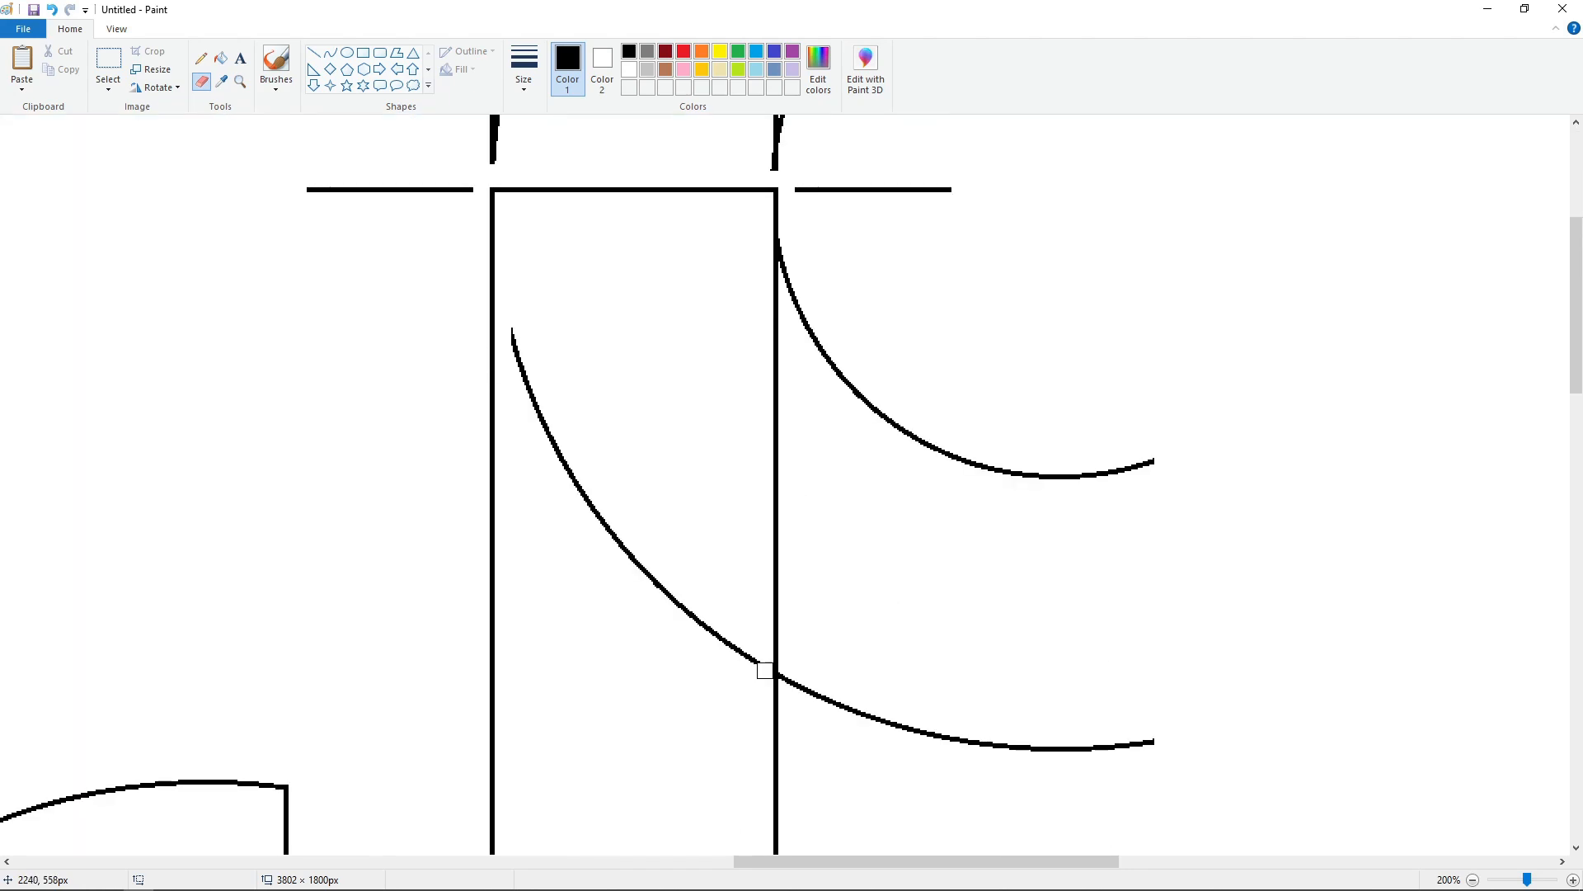
click(313, 53)
scroll(863, 620, up, 4)
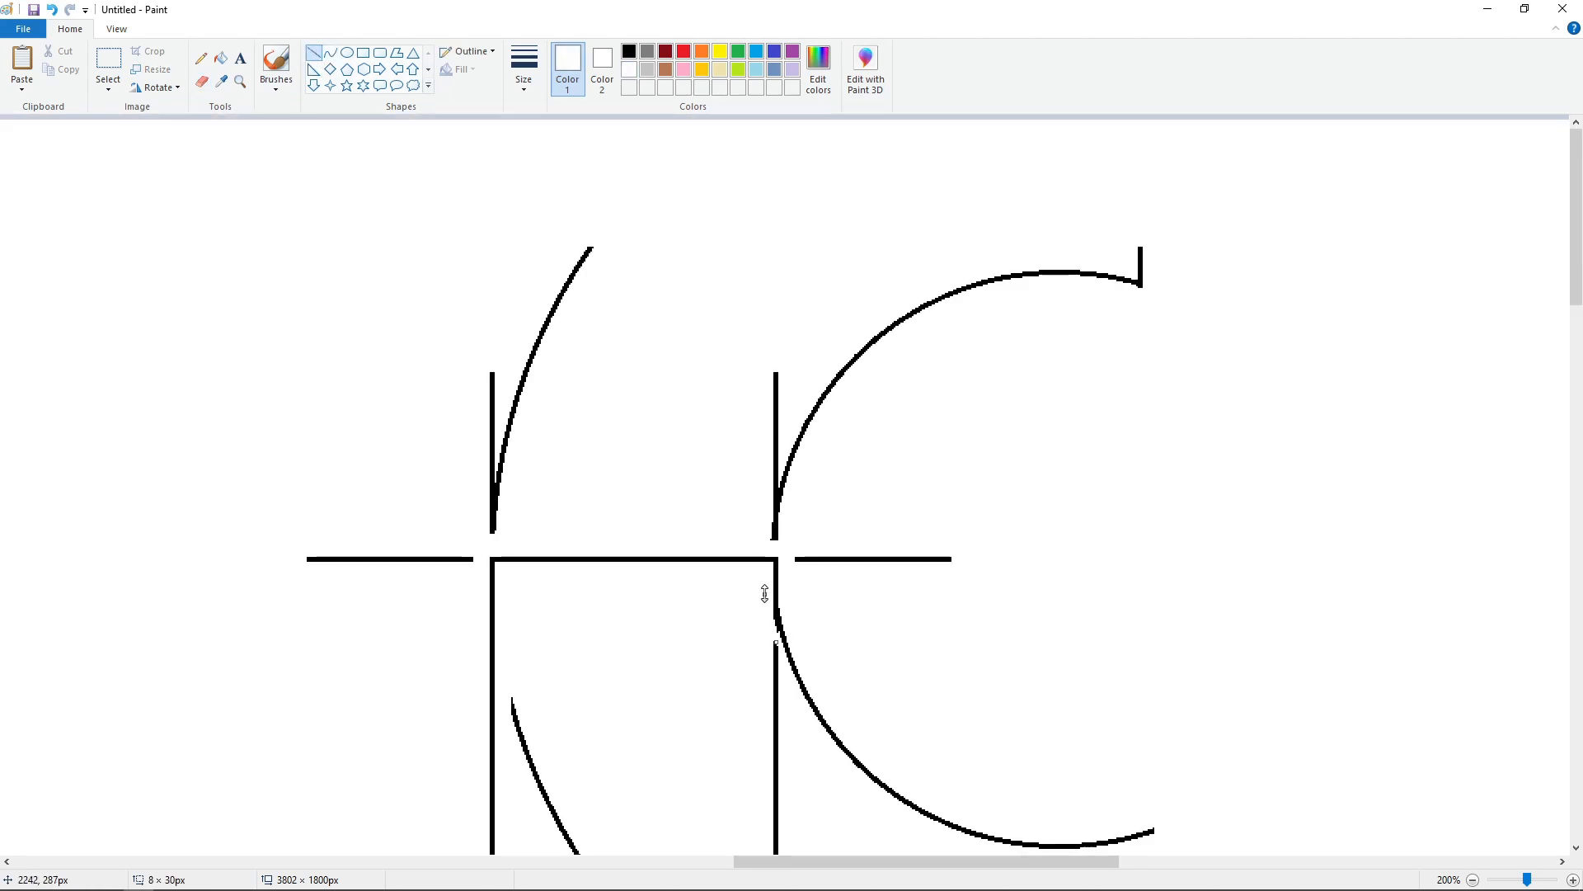
scroll(813, 636, down, 2)
- Fill the detached line and arc pieces around and inside the stem's top with white
click(221, 59)
click(776, 660)
click(547, 608)
scroll(818, 552, up, 2)
click(814, 559)
click(775, 528)
click(493, 522)
click(460, 559)
scroll(462, 554, down, 4)
click(1473, 880)
click(1473, 880)
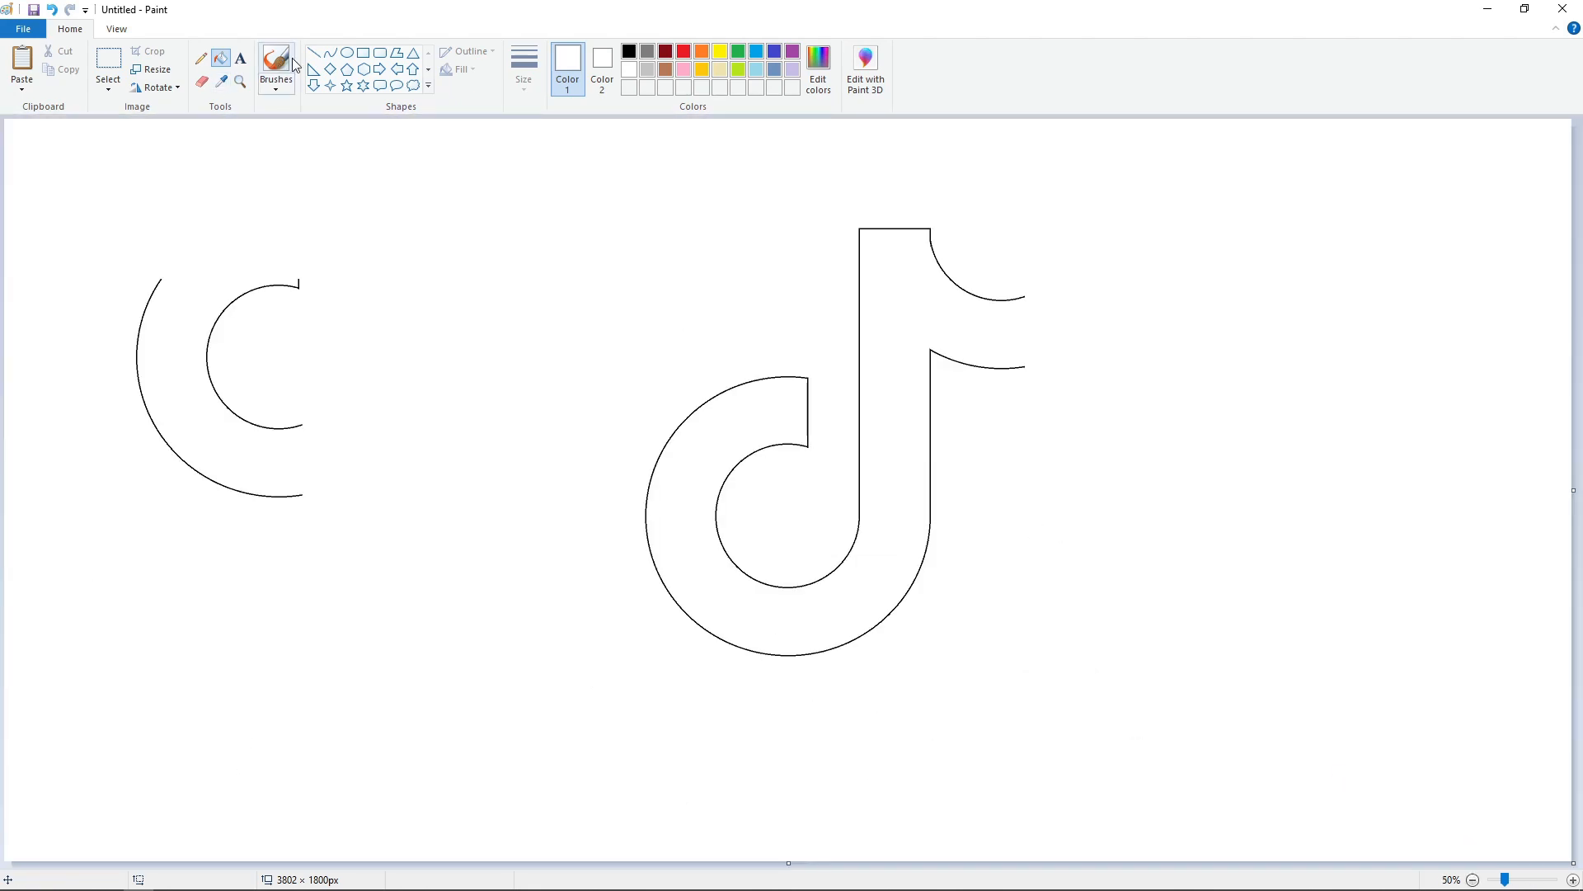
- Draw a black vertical line across both arcs near their right ends
click(313, 52)
click(629, 51)
click(1170, 412)
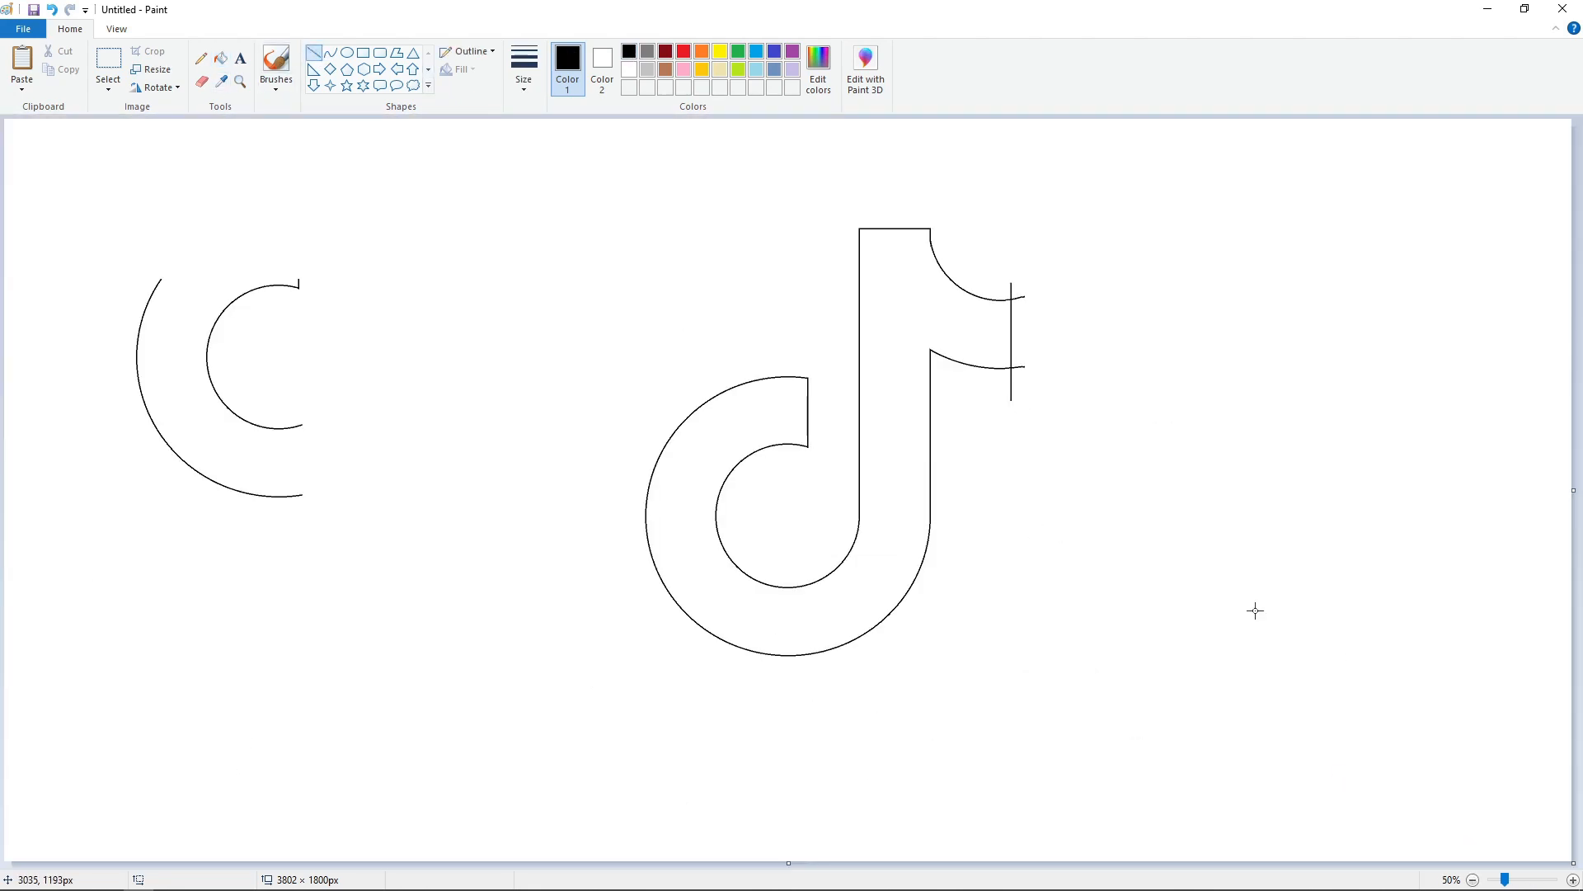
- Erase a gap in the vertical line below the lower arc and draw short horizontal lines flattening the arc ends
click(1573, 880)
drag(701, 860, 1263, 860)
click(1574, 880)
scroll(1086, 813, down, 3)
drag(908, 861, 1223, 861)
click(202, 82)
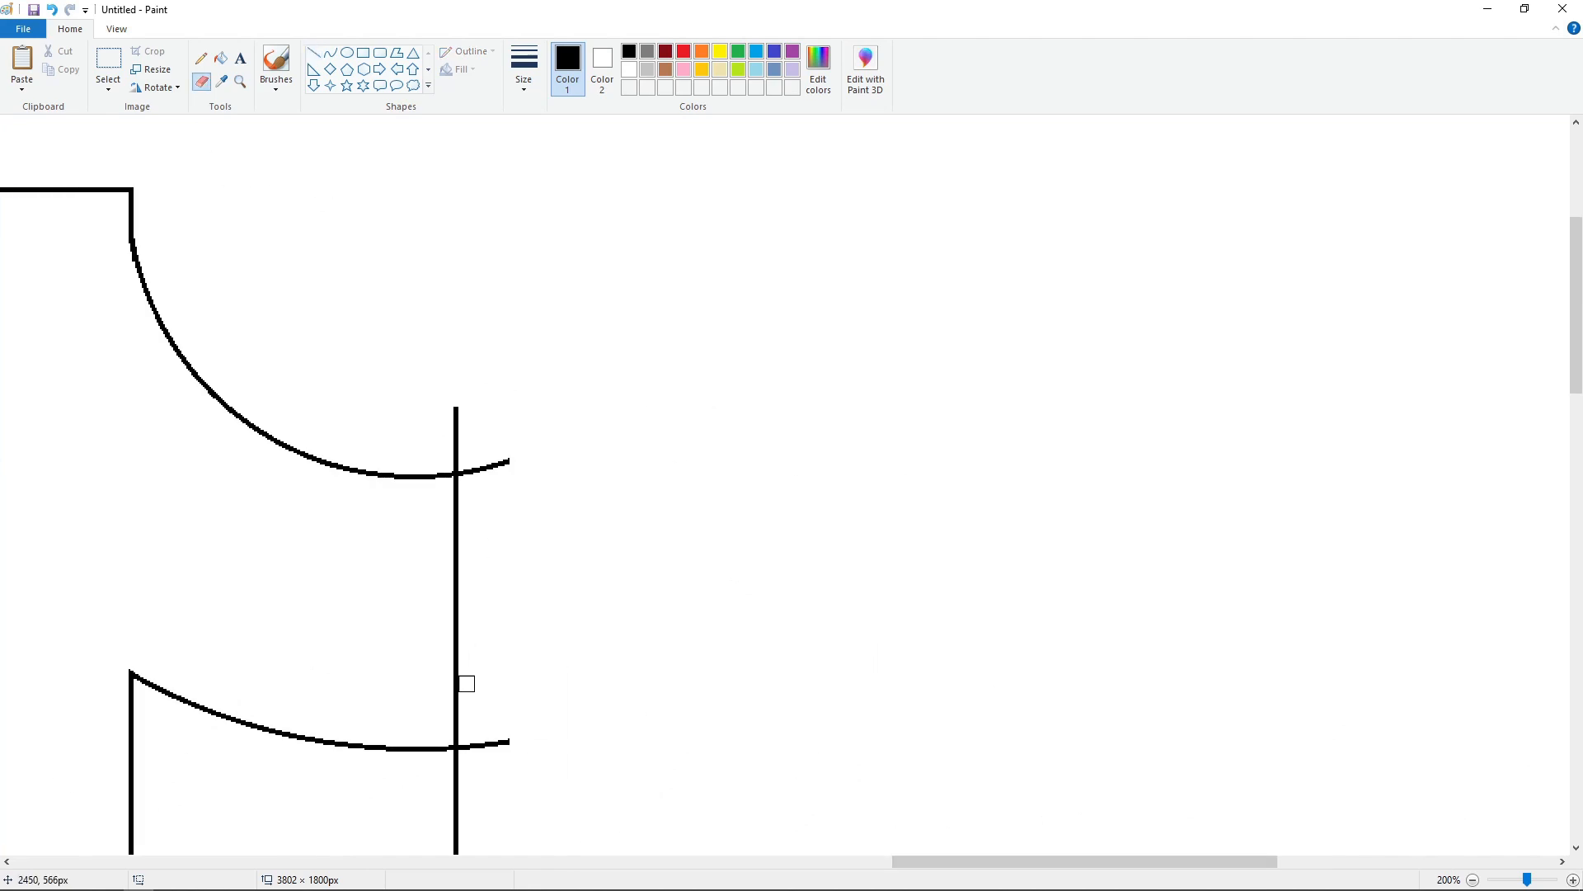
click(313, 52)
drag(482, 478, 489, 477)
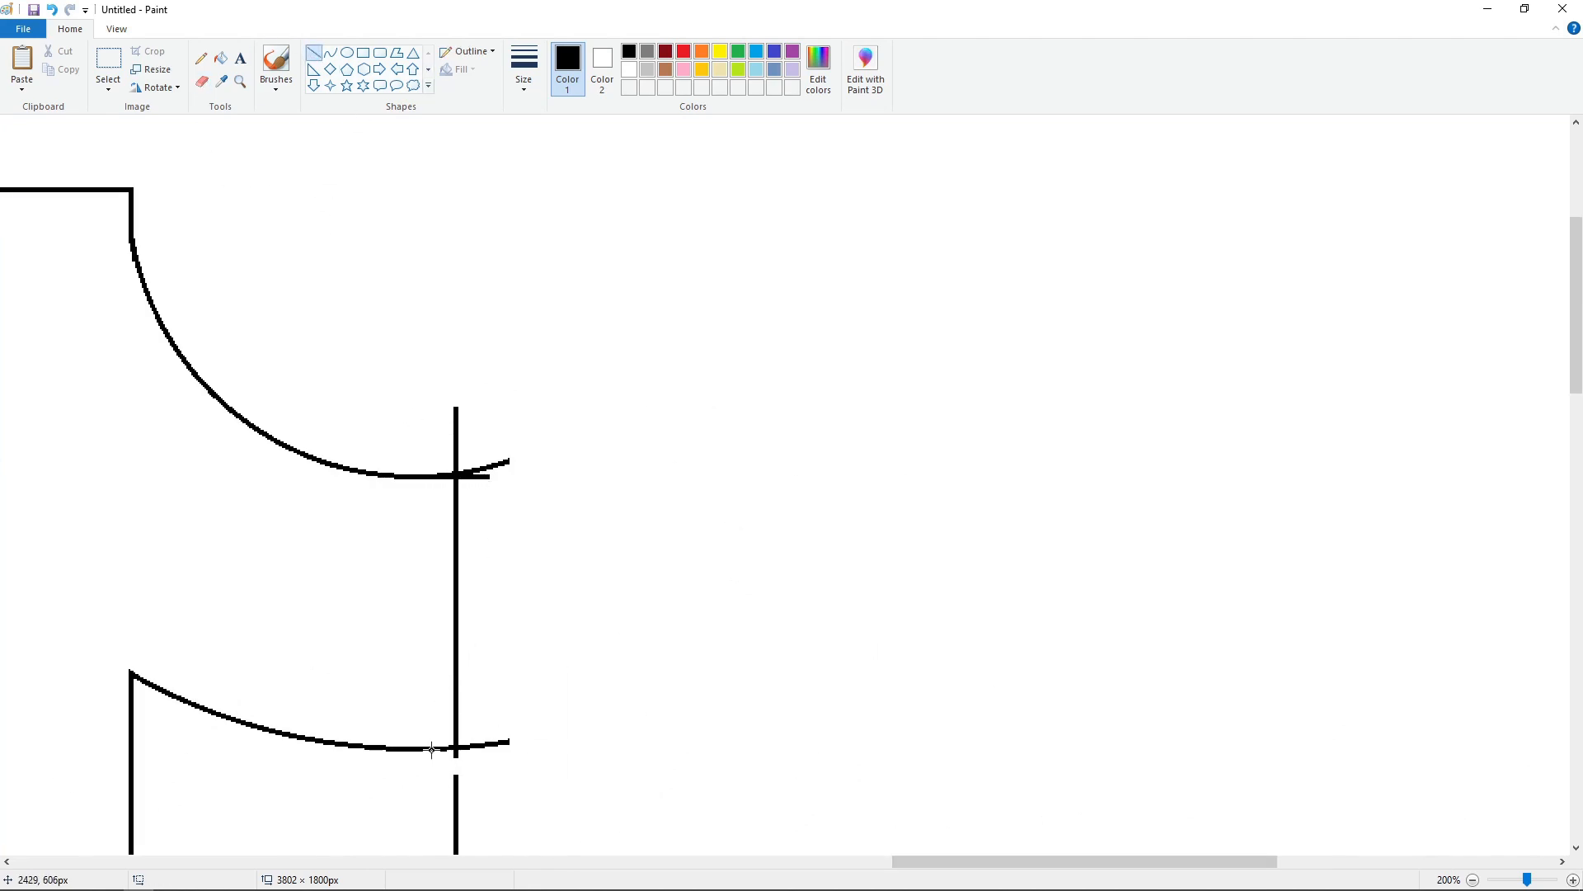
- Erase the arc ends beyond the vertical line and the line's excess above and below the arcs
click(201, 82)
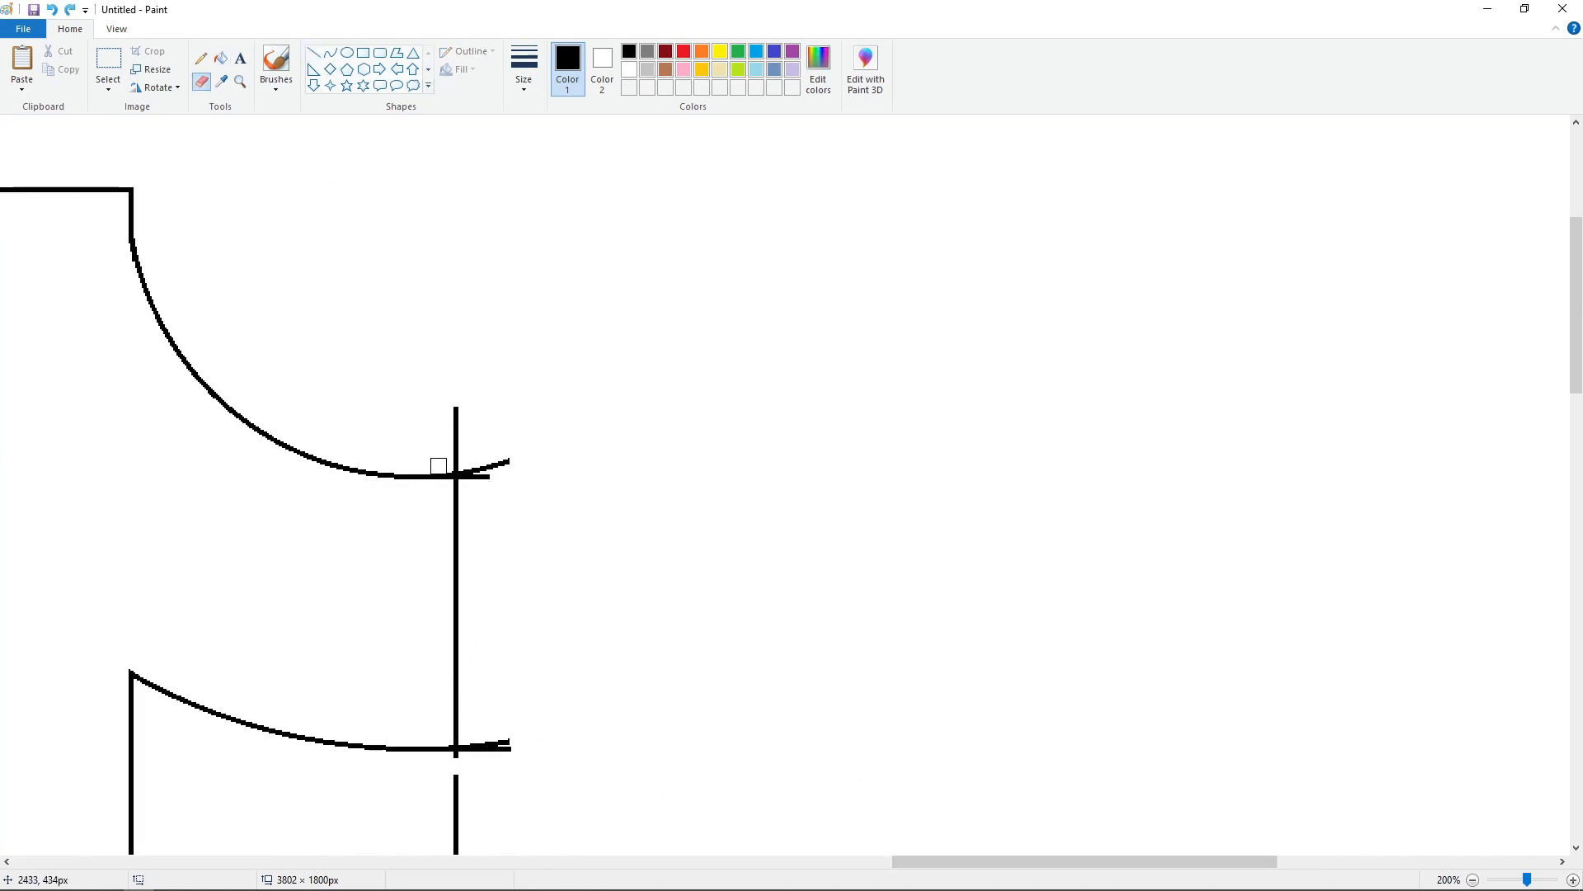
drag(456, 408, 456, 458)
scroll(466, 563, down, 2)
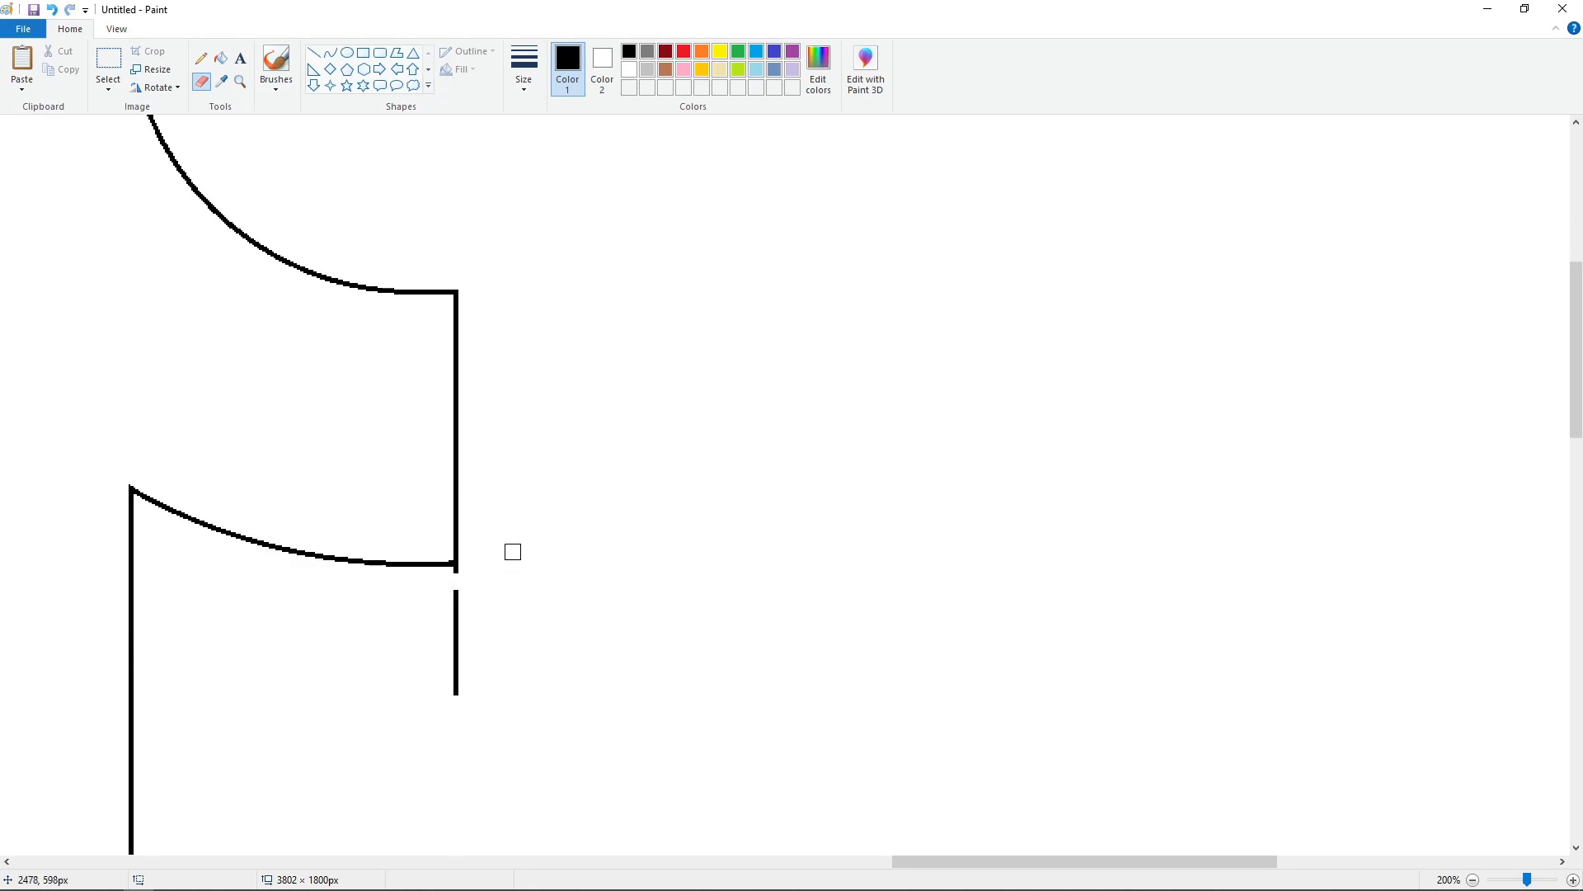
click(1473, 879)
click(1473, 879)
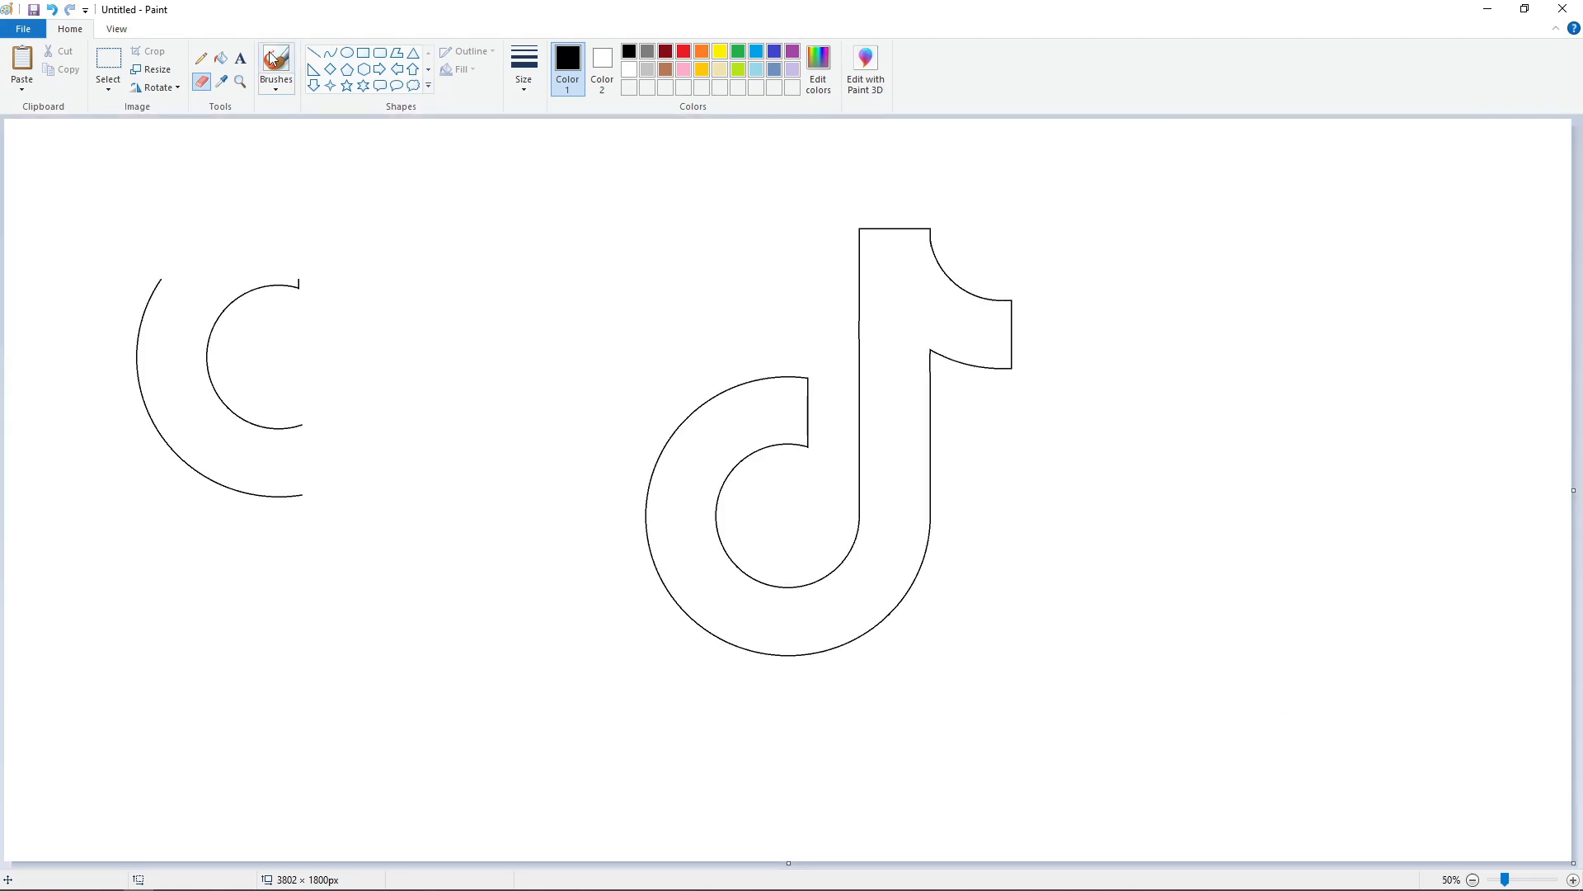
- Fill the leftover copied arcs left of the note shape with white
click(220, 58)
click(629, 69)
click(223, 394)
click(231, 483)
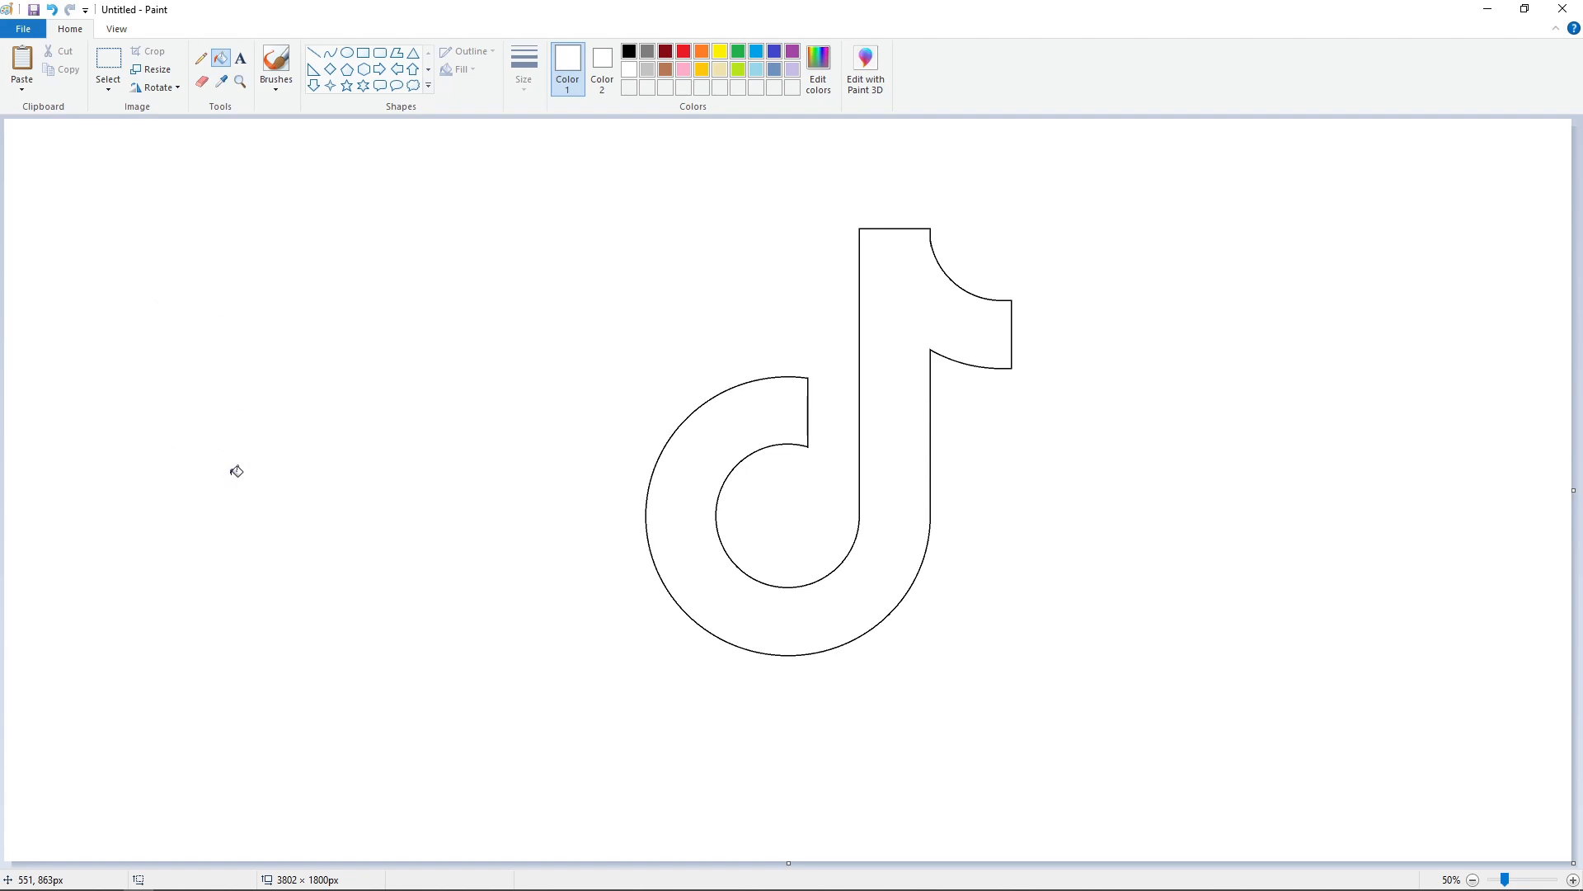
- Copy the whole note outline and place the duplicate in the blank area left of the original
click(108, 59)
drag(484, 168, 1236, 775)
key(ctrl+c)
key(ctrl+v)
drag(373, 480, 264, 510)
click(1155, 725)
- Define a custom bright turquoise and set it as Color 1
click(1573, 879)
scroll(1073, 462, down, 2)
click(757, 52)
click(819, 70)
click(873, 350)
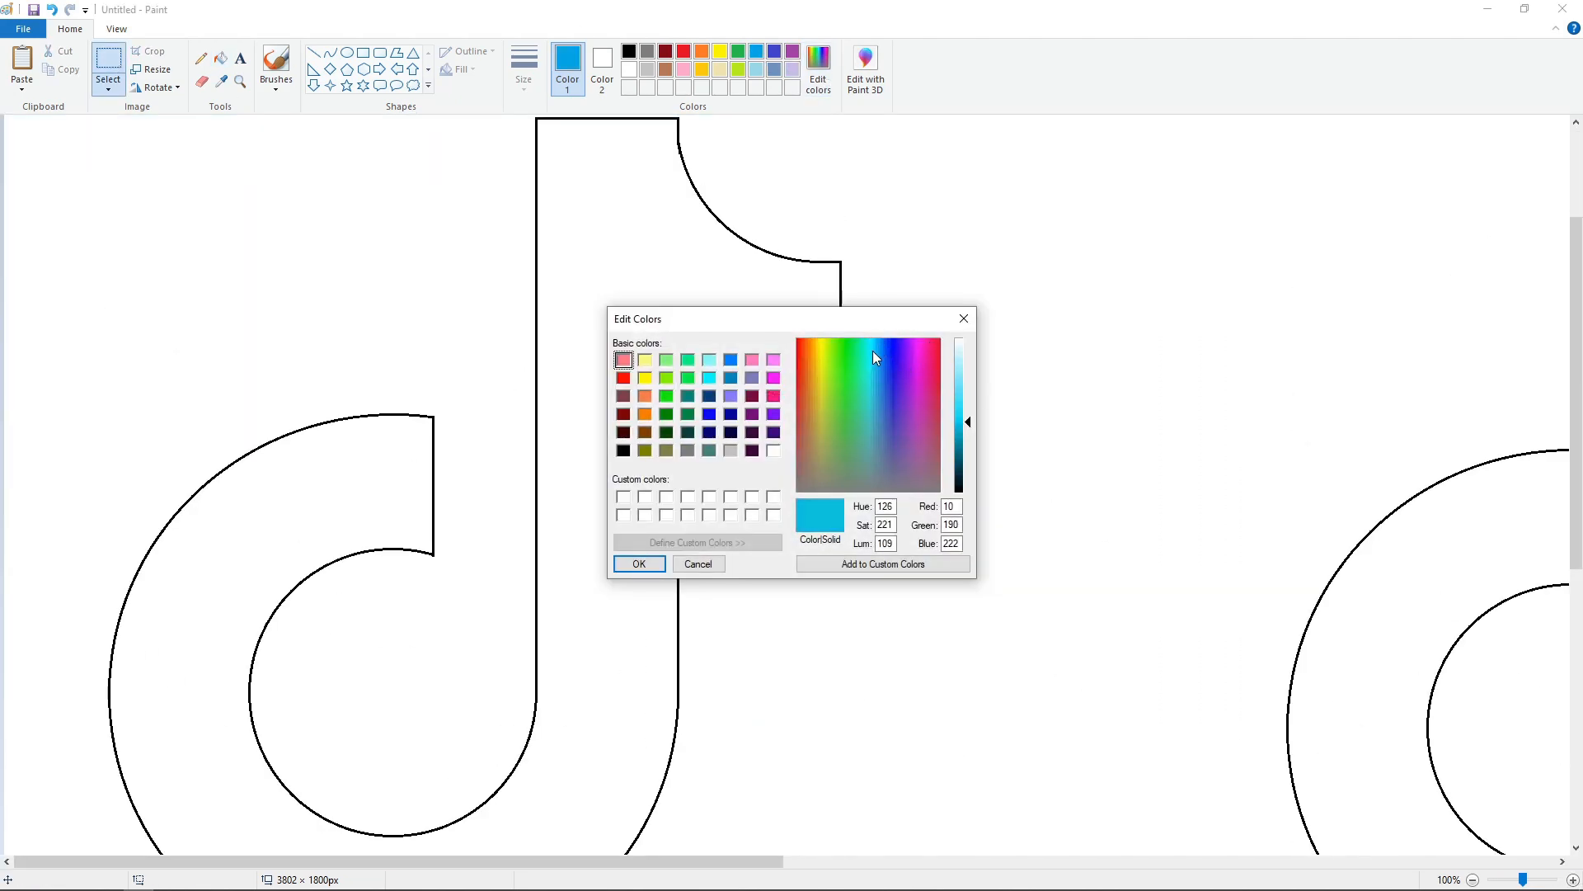
click(868, 350)
click(639, 565)
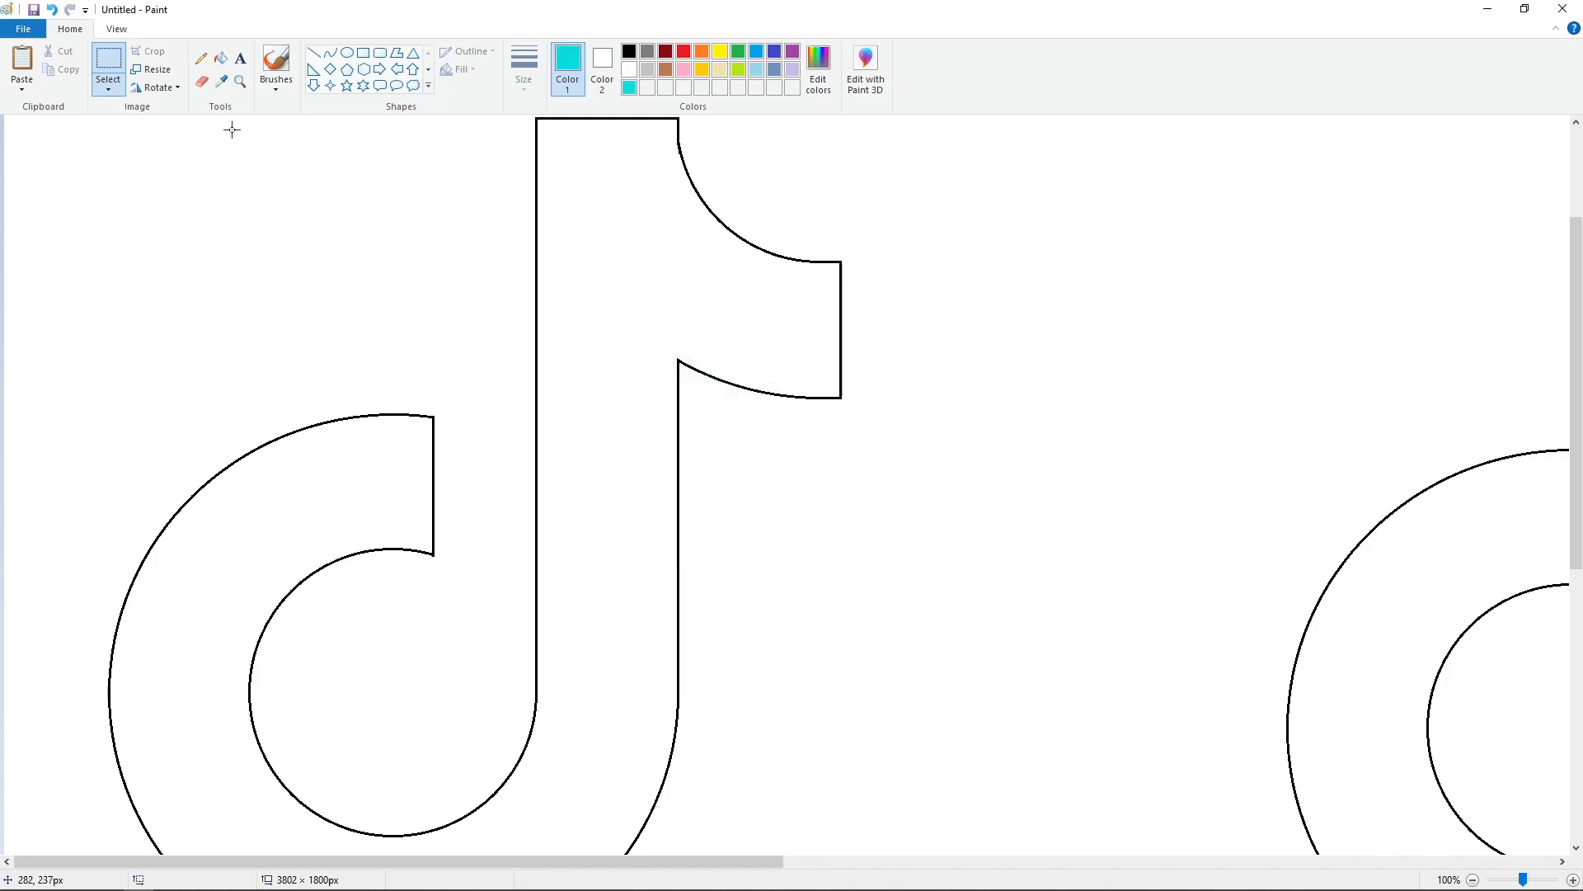
- Recolour the duplicate note outline turquoise and place it over the black outline, offset slightly up and to the left
click(220, 58)
click(537, 399)
click(1473, 879)
click(108, 59)
drag(13, 128, 524, 691)
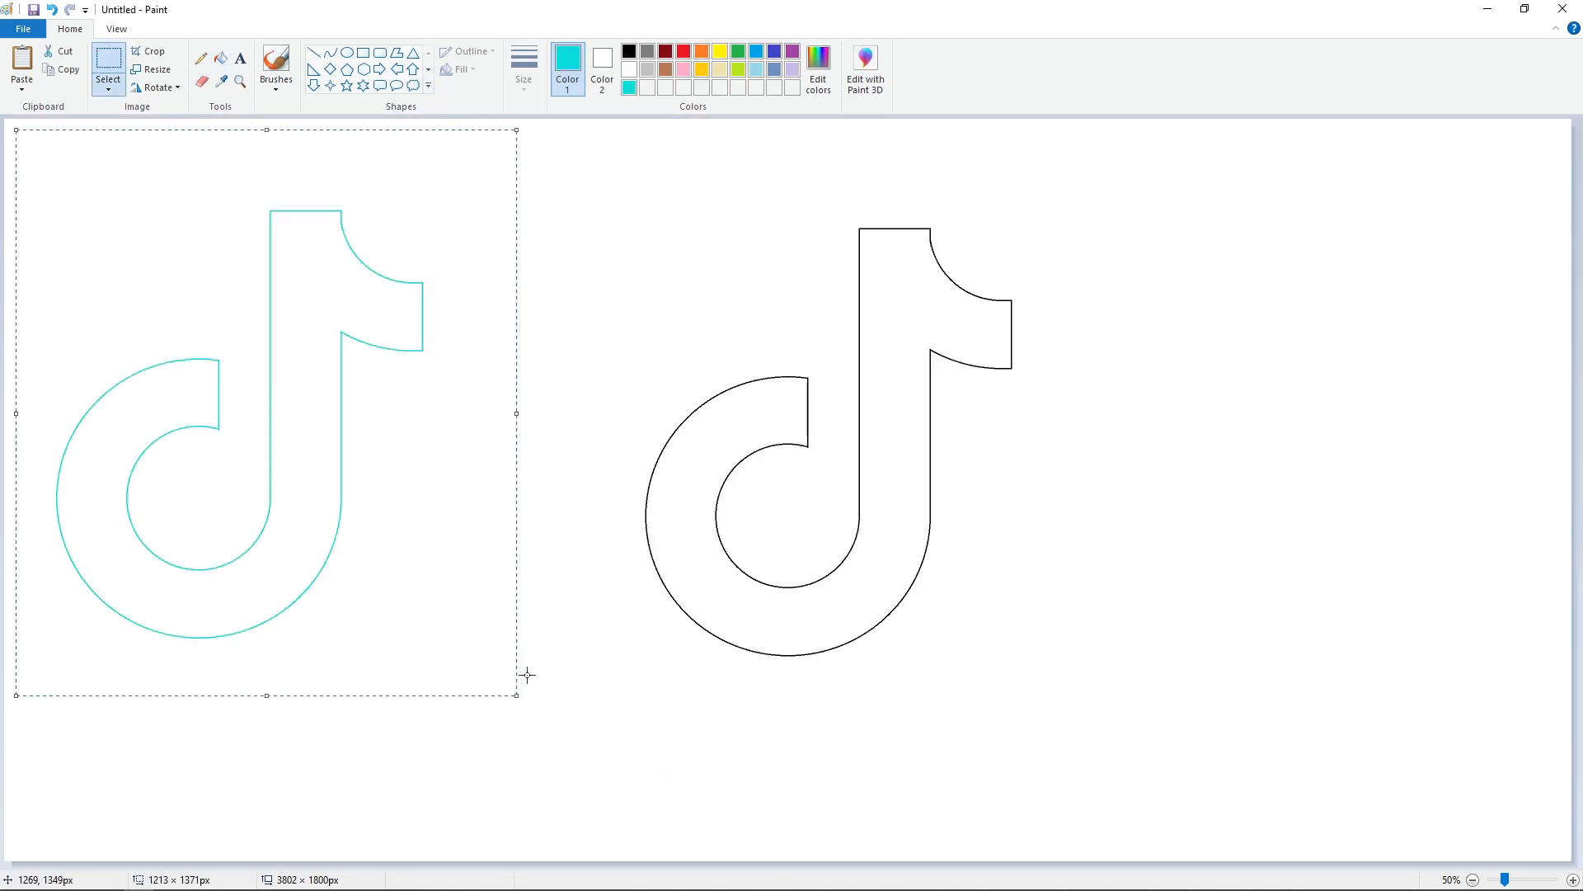
drag(241, 485, 791, 471)
key(Down)
key(Down)
key(Down)
key(Down)
key(Down)
key(Down)
key(Down)
key(Down)
key(Down)
key(Down)
key(Down)
key(Down)
key(Down)
key(Down)
key(Down)
key(Down)
key(Down)
key(Down)
key(Down)
key(Down)
key(Right)
key(Right)
key(Right)
key(Right)
key(Right)
key(Right)
key(Right)
key(Right)
key(Right)
key(Right)
key(Right)
key(Right)
key(Right)
key(Right)
key(Right)
key(Right)
key(Right)
key(Right)
key(Right)
key(Right)
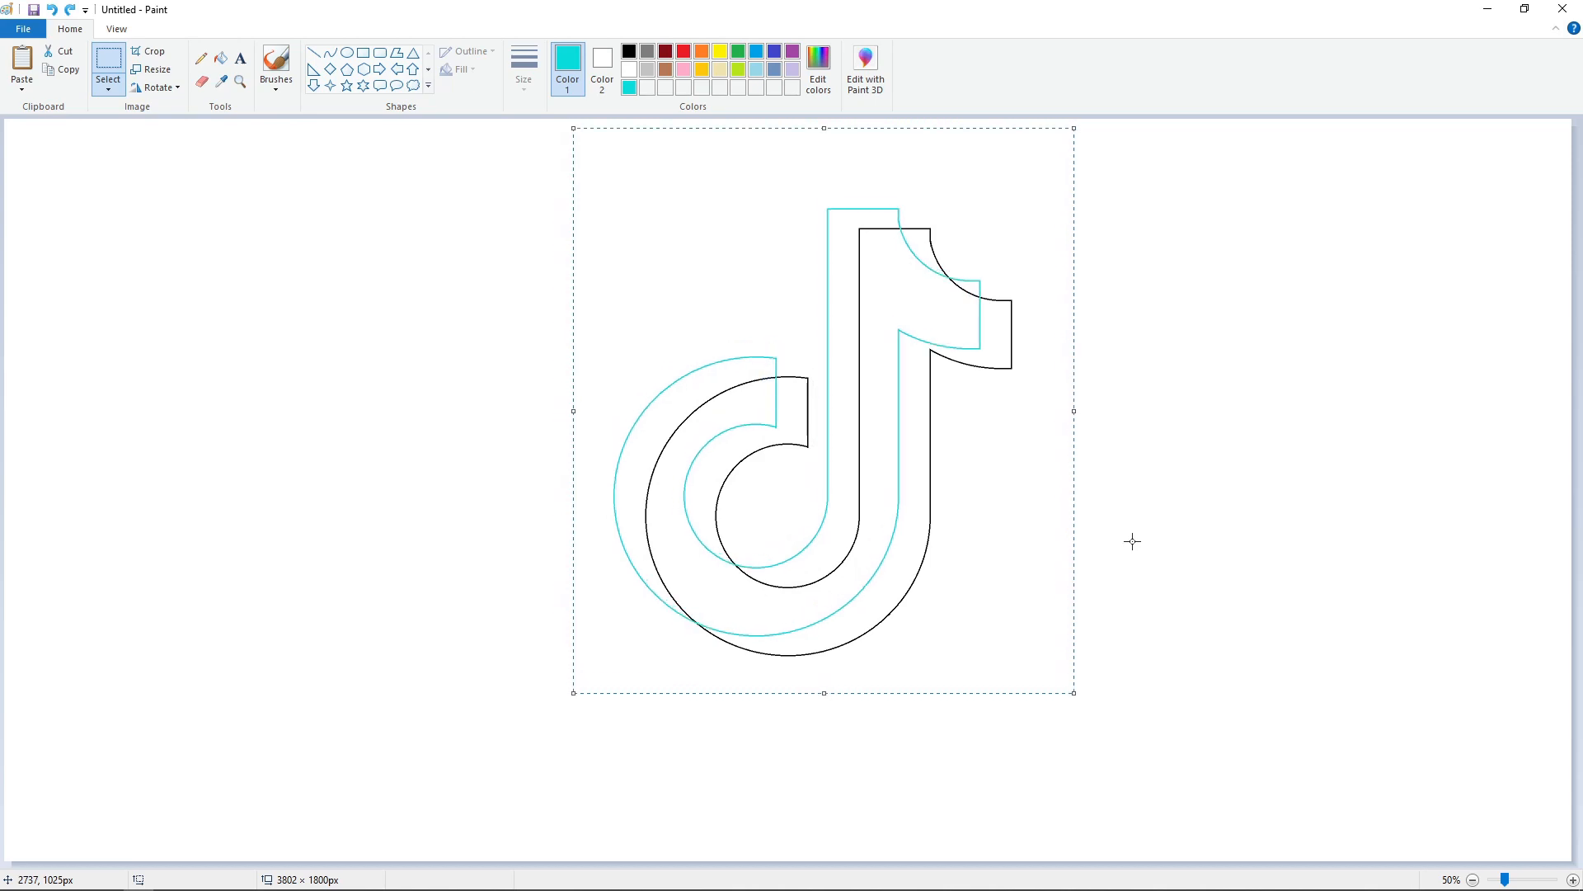
key(Down)
key(Down)
key(Down)
key(Down)
key(Down)
key(Down)
key(Down)
key(Down)
key(Down)
key(Down)
key(Right)
key(Right)
key(Right)
key(Right)
key(Right)
key(Right)
click(1309, 729)
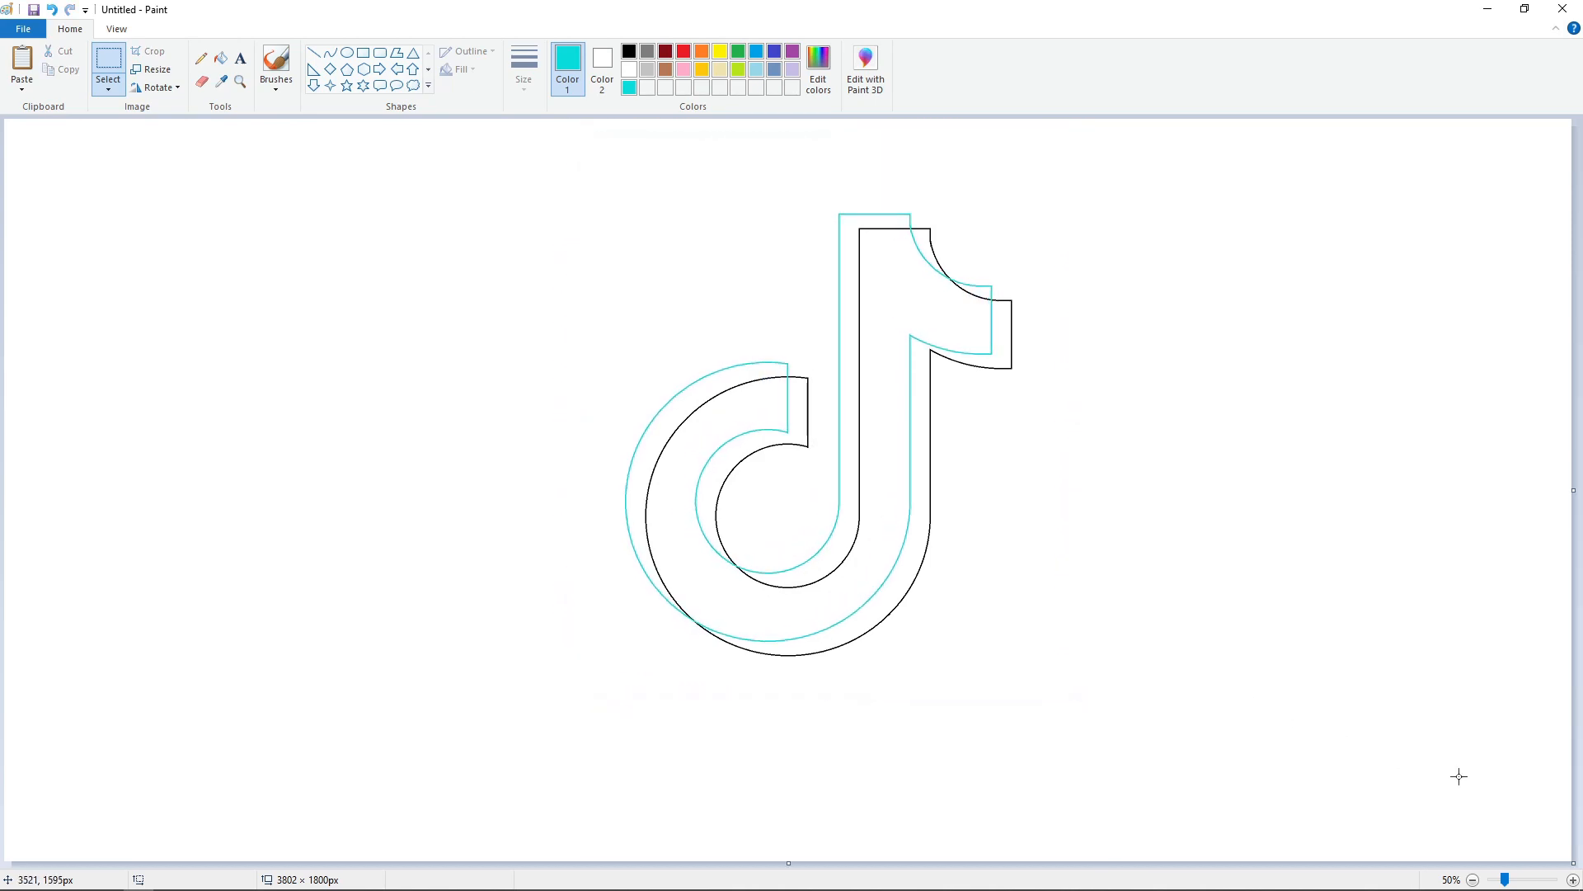
- Draw a short black line to close the black top edge where it crosses the turquoise outline
click(1573, 880)
click(1573, 880)
drag(374, 861, 1129, 861)
click(314, 53)
click(630, 52)
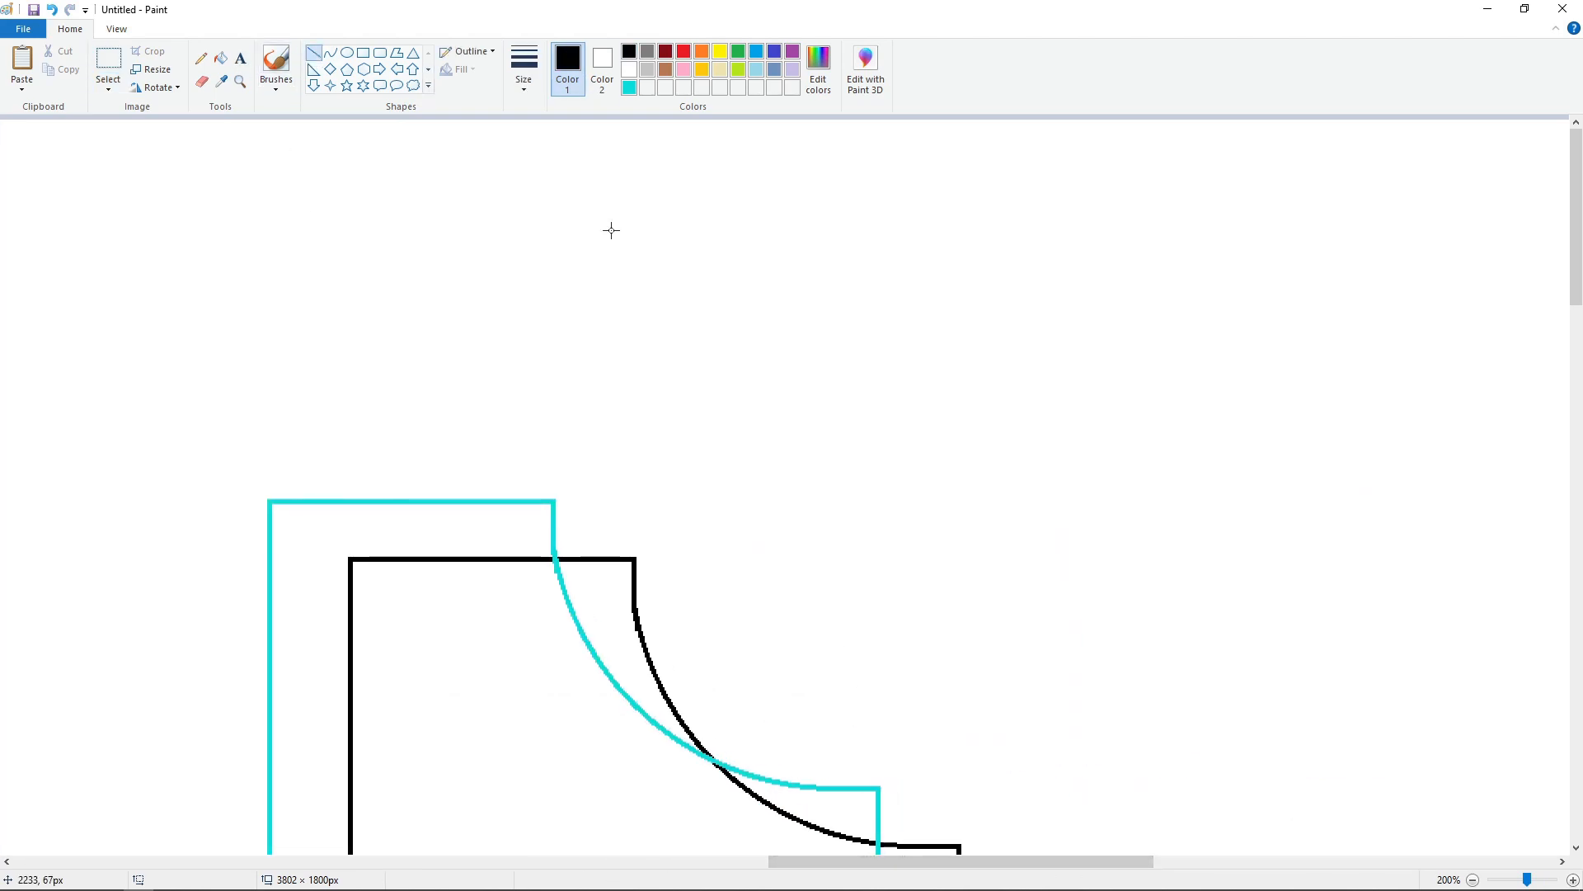
scroll(611, 230, down, 2)
drag(542, 373, 555, 374)
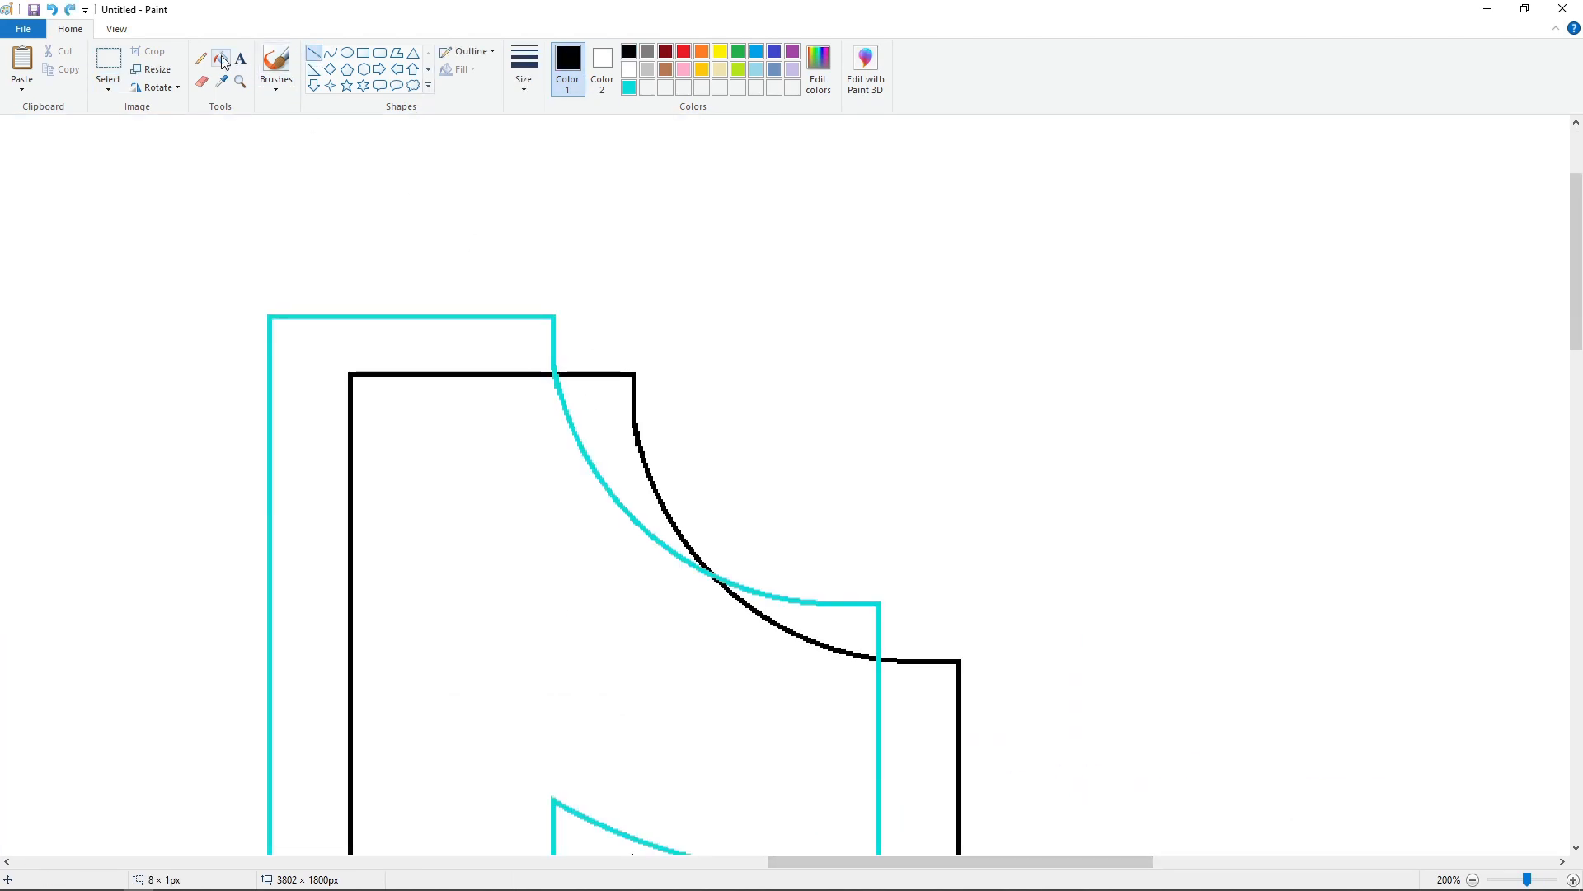
- Set Color 1 to a custom pink with red 250, green 41 and blue 130 for filling
click(221, 58)
click(683, 51)
click(818, 66)
drag(932, 358, 924, 346)
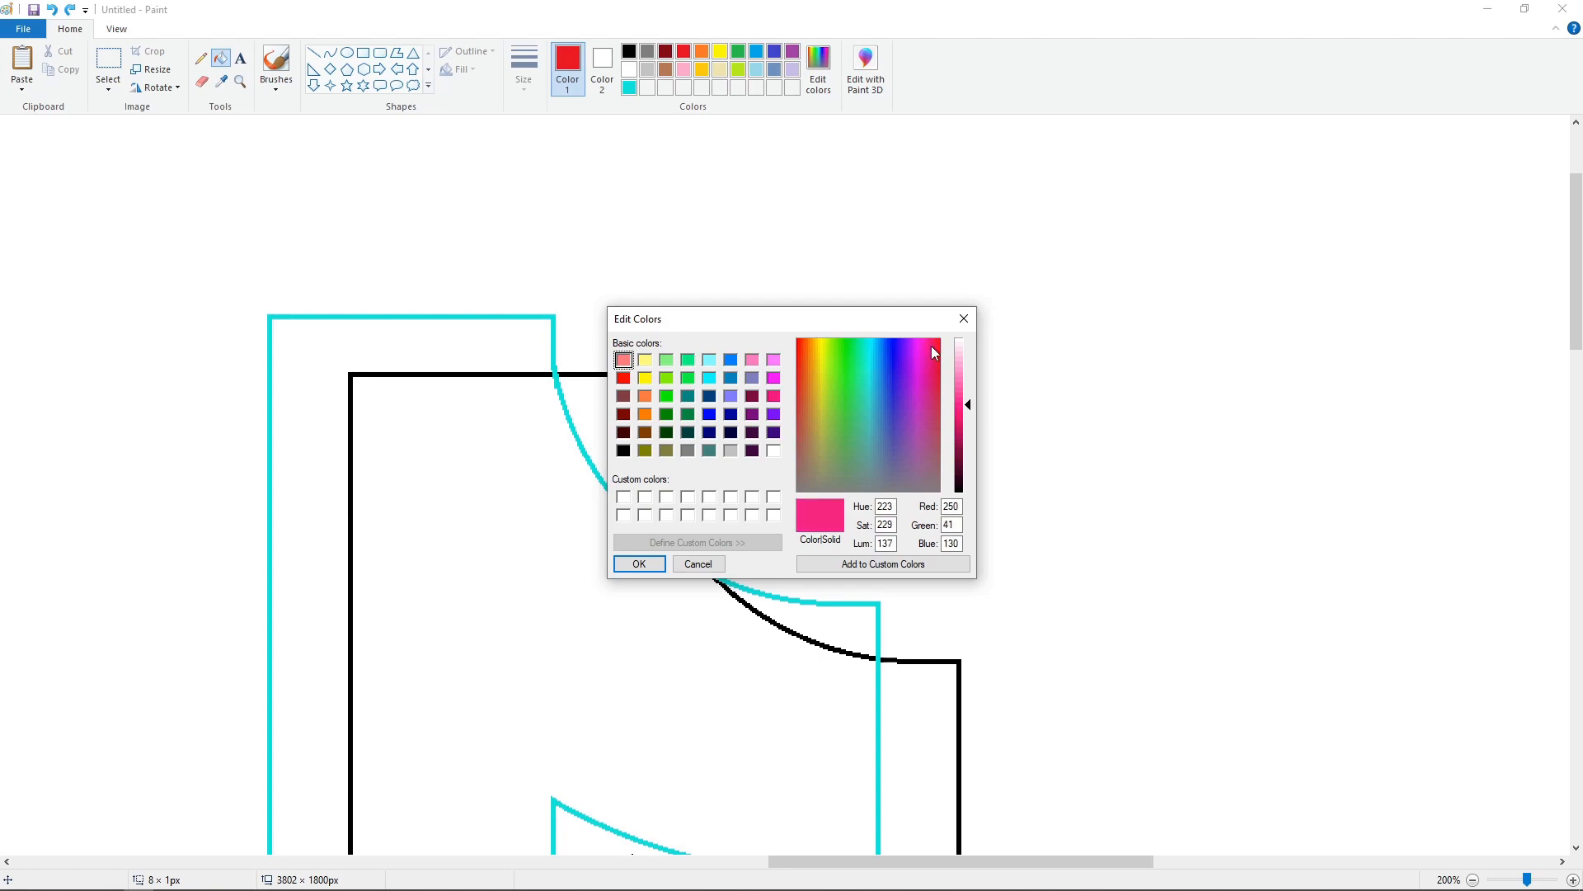
key(Return)
- Recolour the black outline segments on the lower-right side of the overlap pink, undoing one fill along the way
click(641, 471)
scroll(1025, 559, down, 3)
click(965, 555)
key(ctrl+z)
scroll(965, 555, down, 5)
drag(798, 862, 597, 864)
click(596, 595)
- Bridge the outline crossings at the note's upper end with short black lines and fill the turquoise arc between them black
scroll(707, 691, down, 2)
scroll(706, 691, up, 2)
scroll(707, 691, up, 5)
drag(711, 862, 889, 861)
click(314, 53)
click(629, 51)
drag(611, 383, 621, 384)
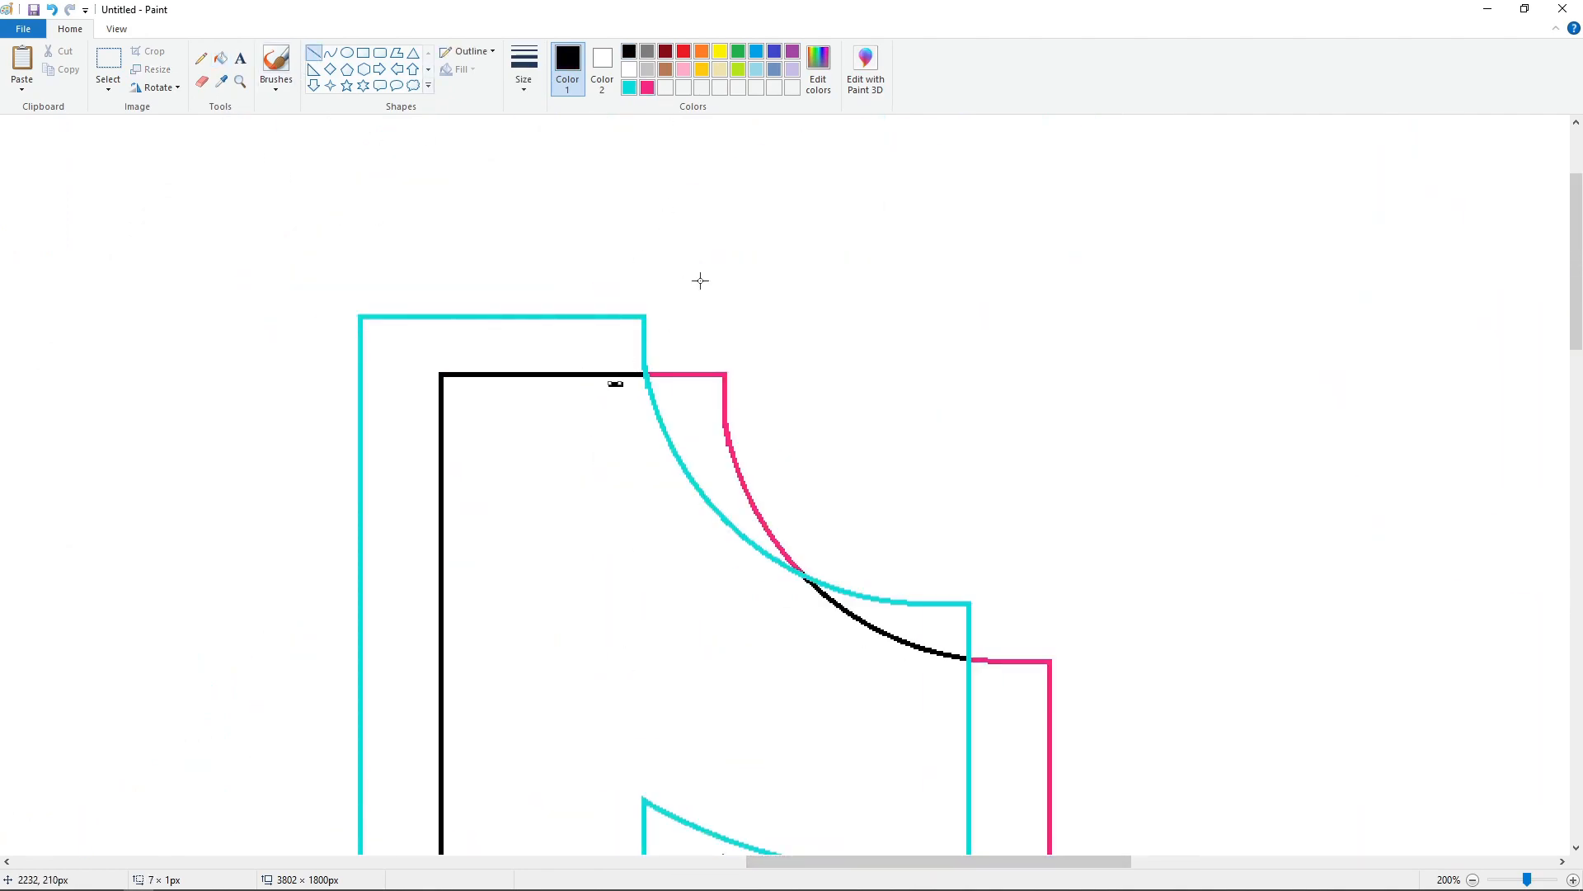
drag(808, 581, 799, 571)
click(220, 58)
click(691, 488)
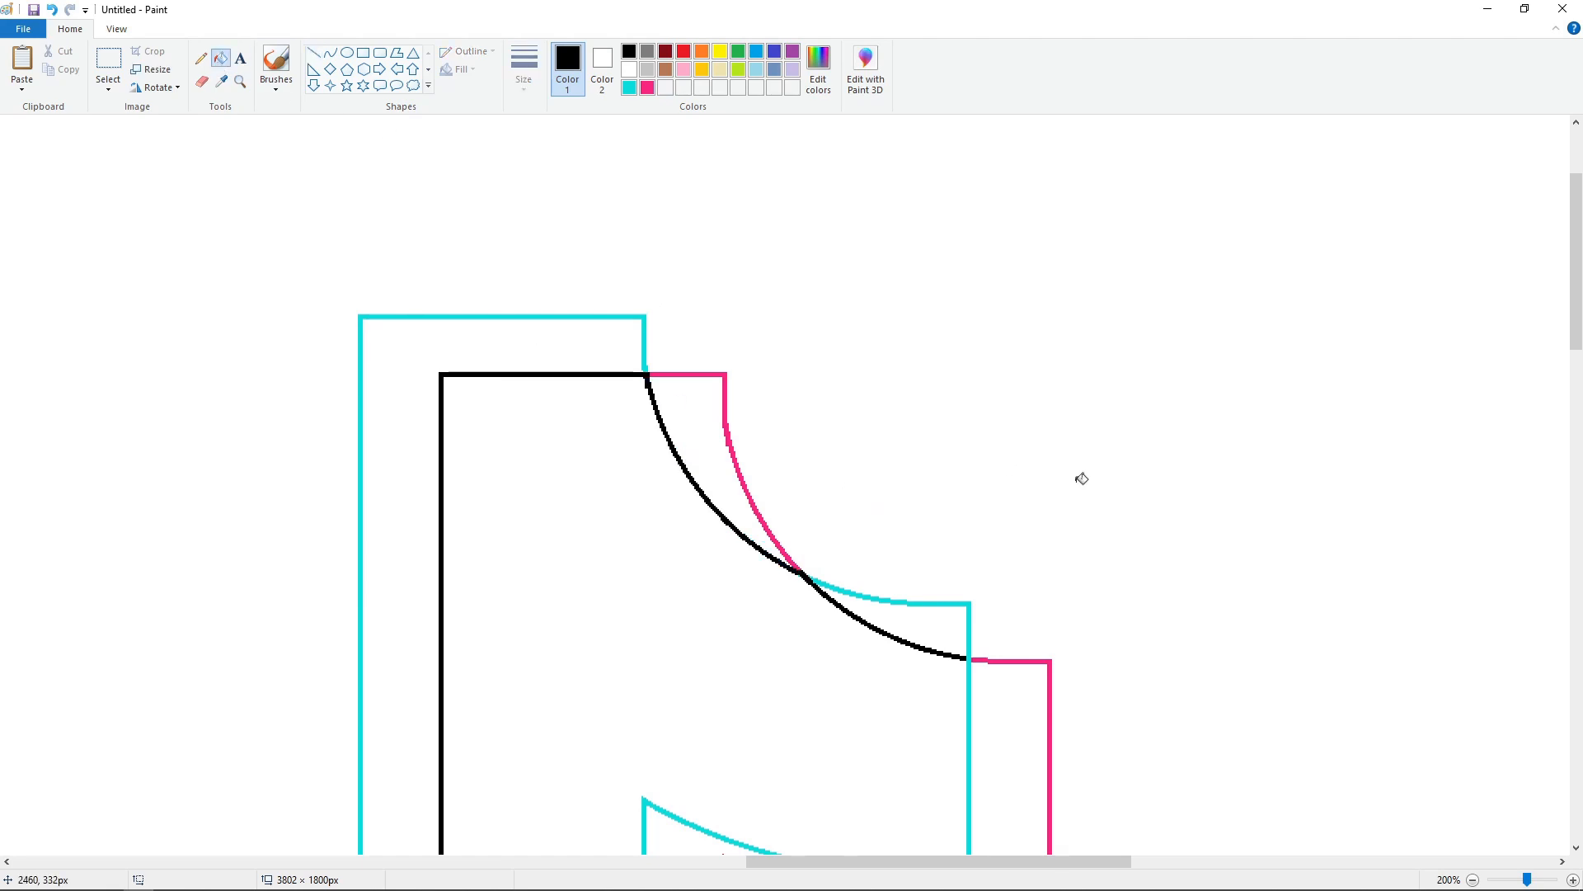
- Bridge the crossings at the flag's end and the lower-left curve in black, and fill the turquoise contour between them black
scroll(1081, 478, down, 2)
click(307, 54)
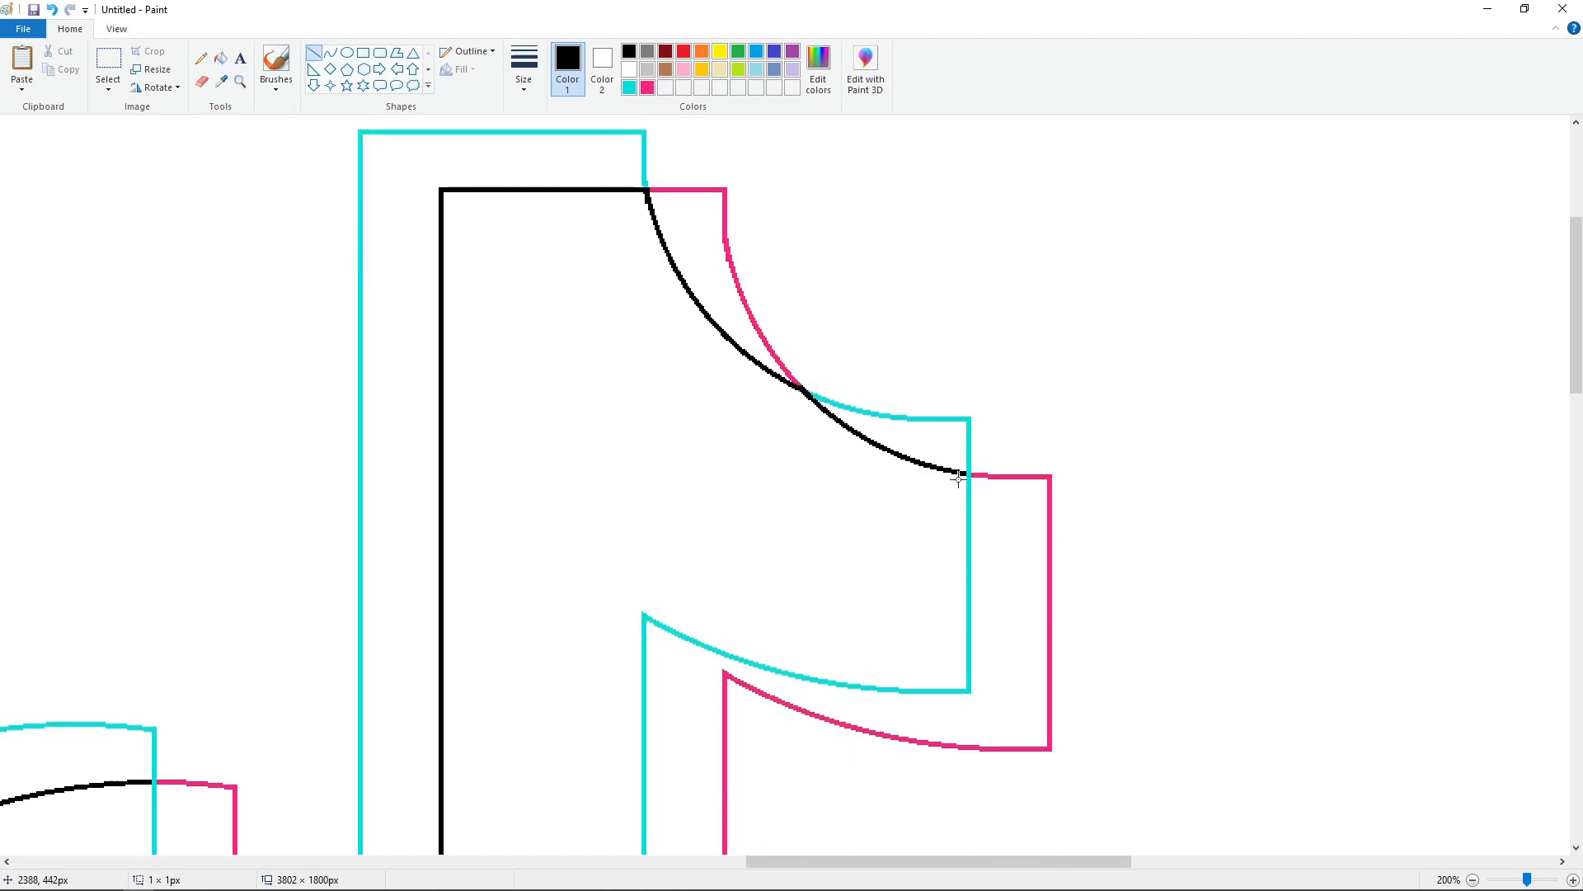
scroll(1000, 412, down, 6)
drag(796, 862, 615, 864)
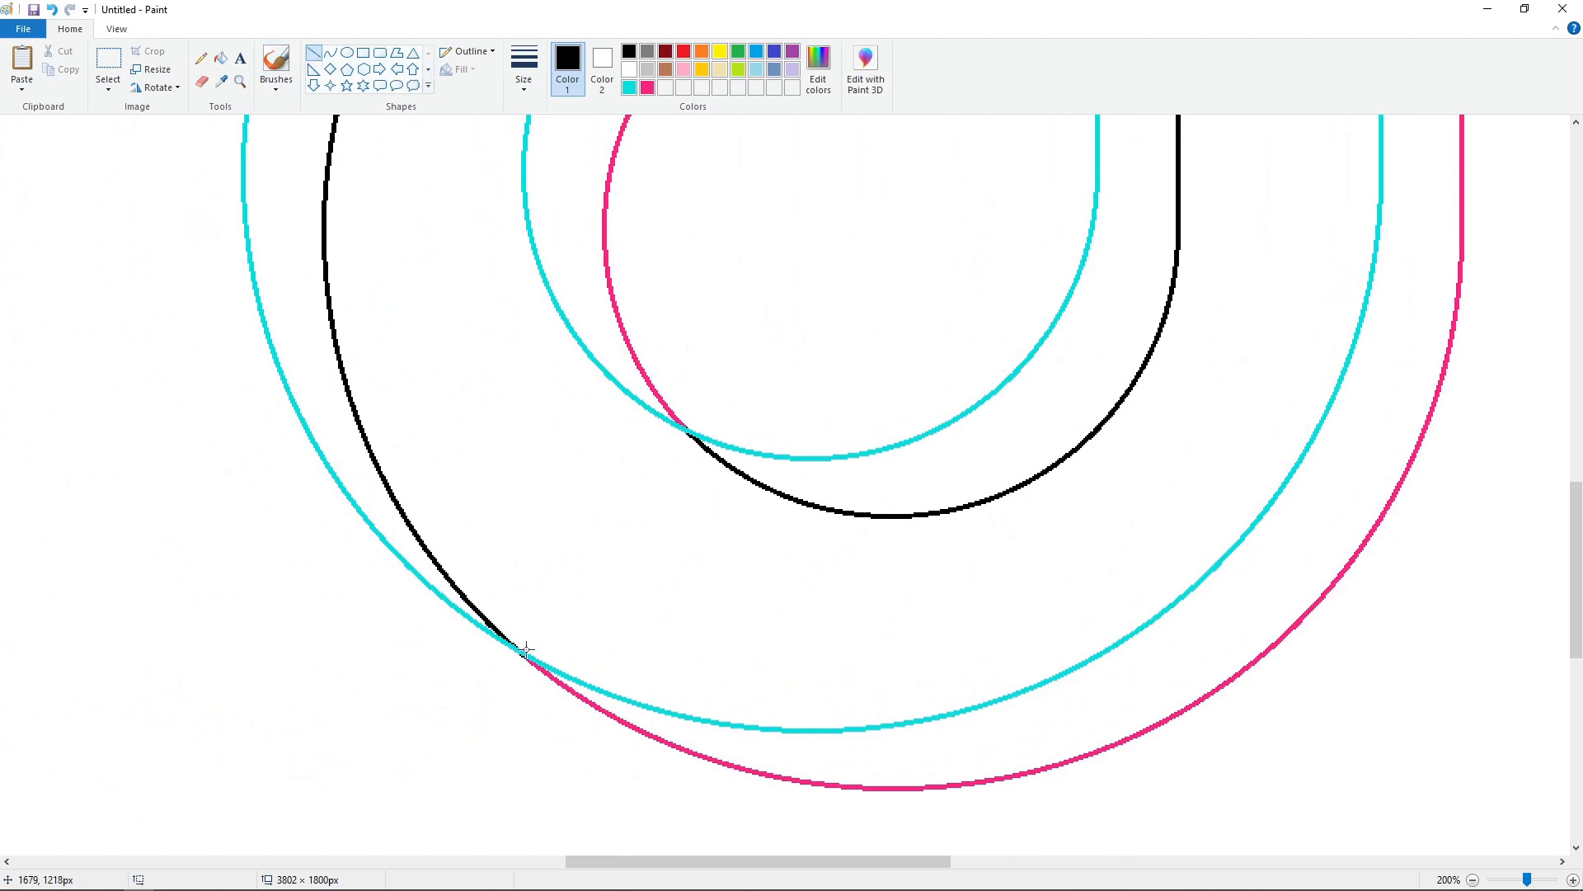
click(220, 58)
click(806, 726)
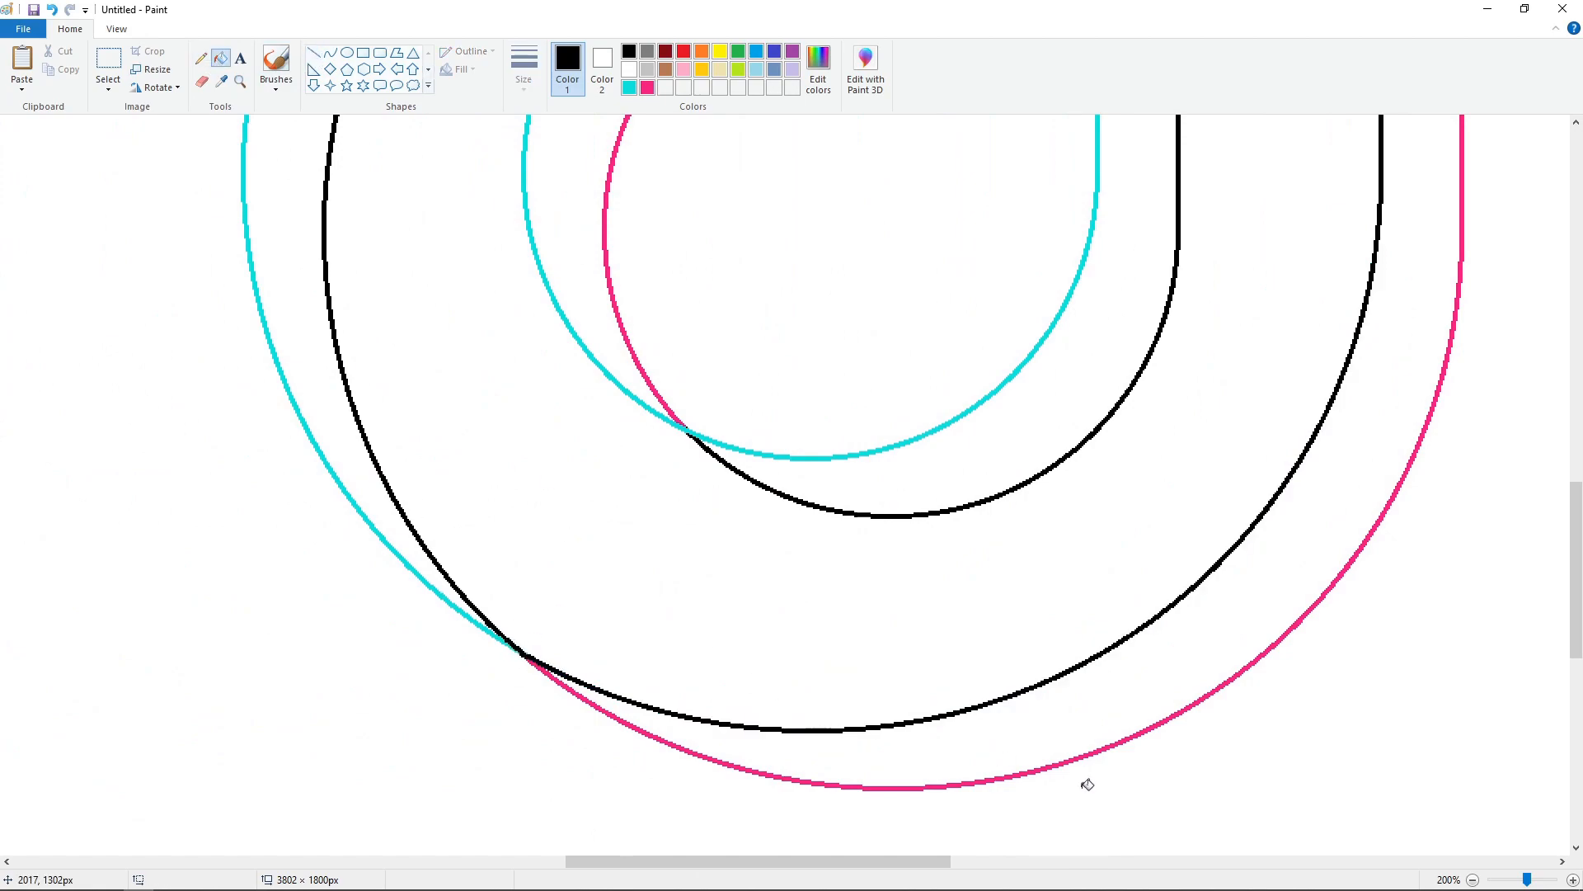
- Bridge the crossings on the inner circle and the hook's end in black, and fill the turquoise contour between them black
scroll(1085, 784, up, 2)
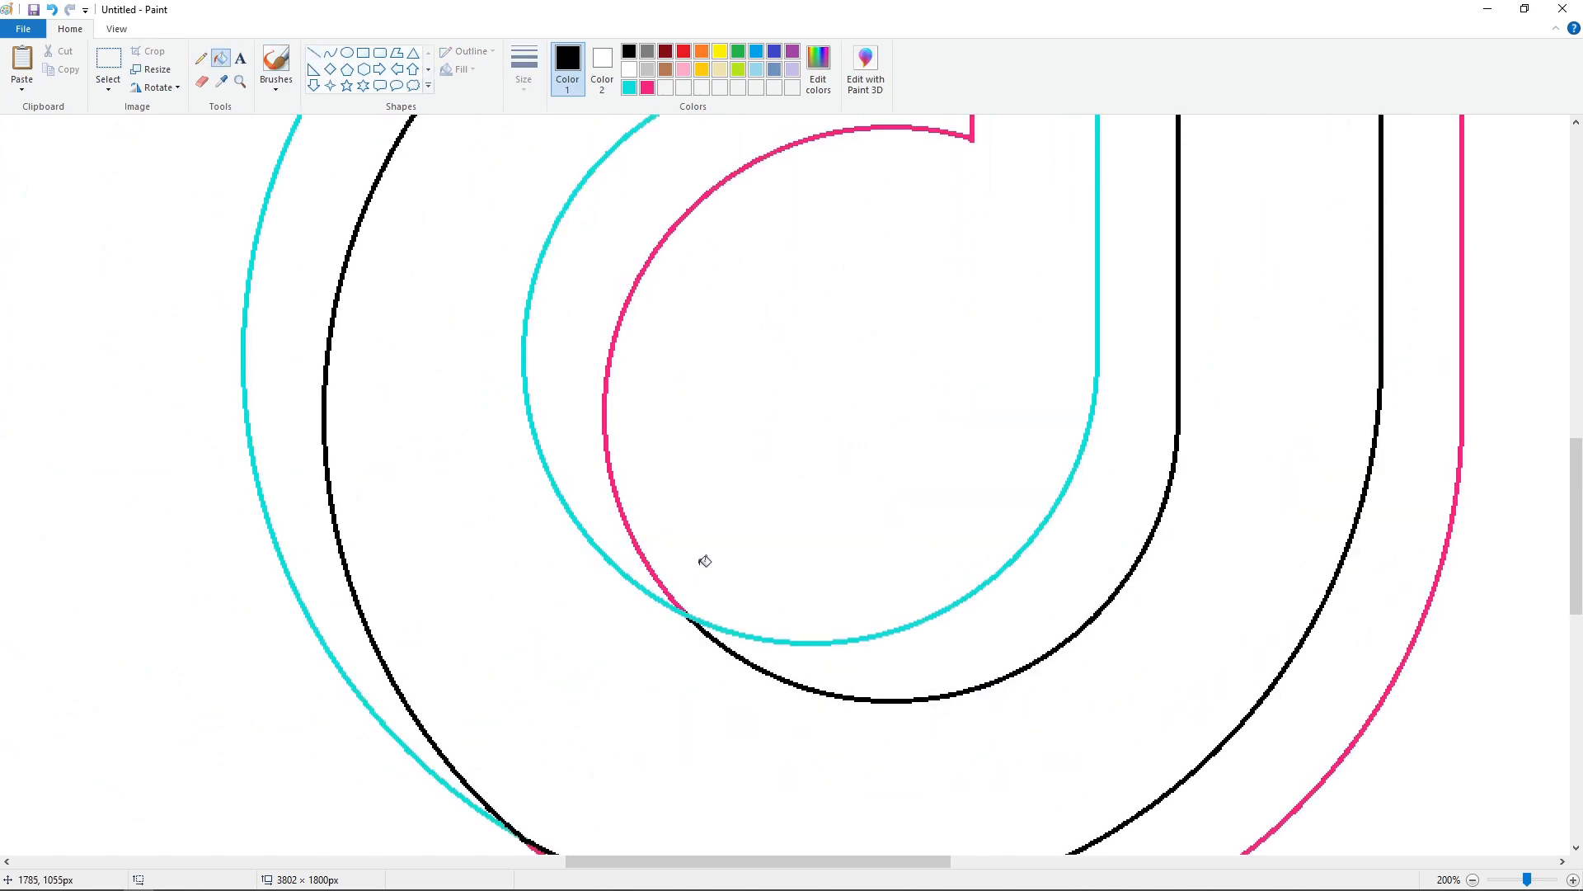
click(313, 53)
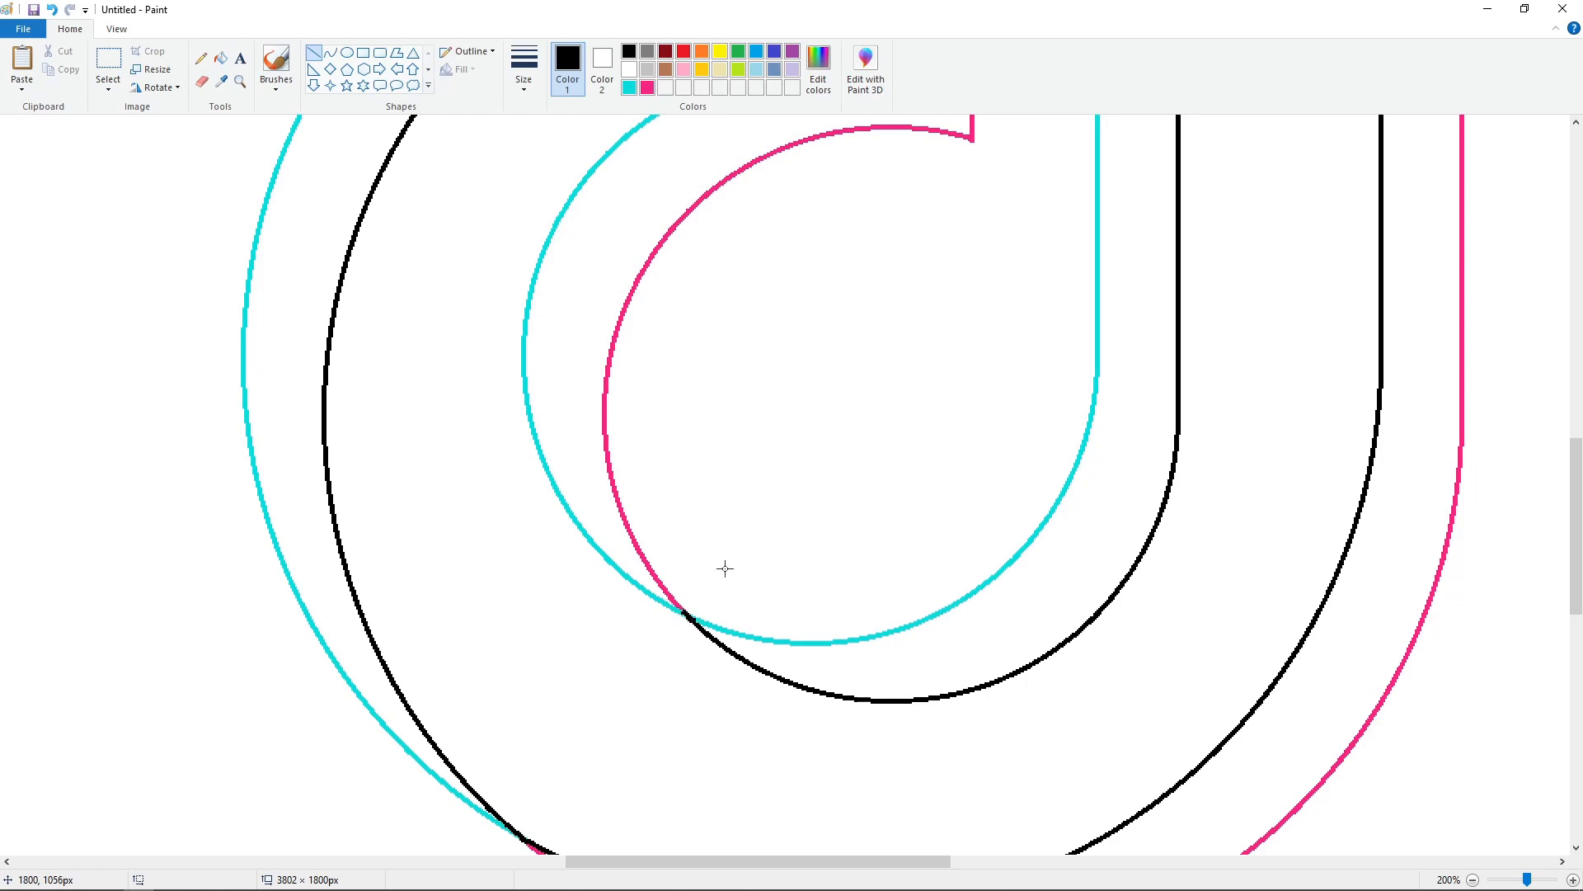
scroll(819, 640, up, 4)
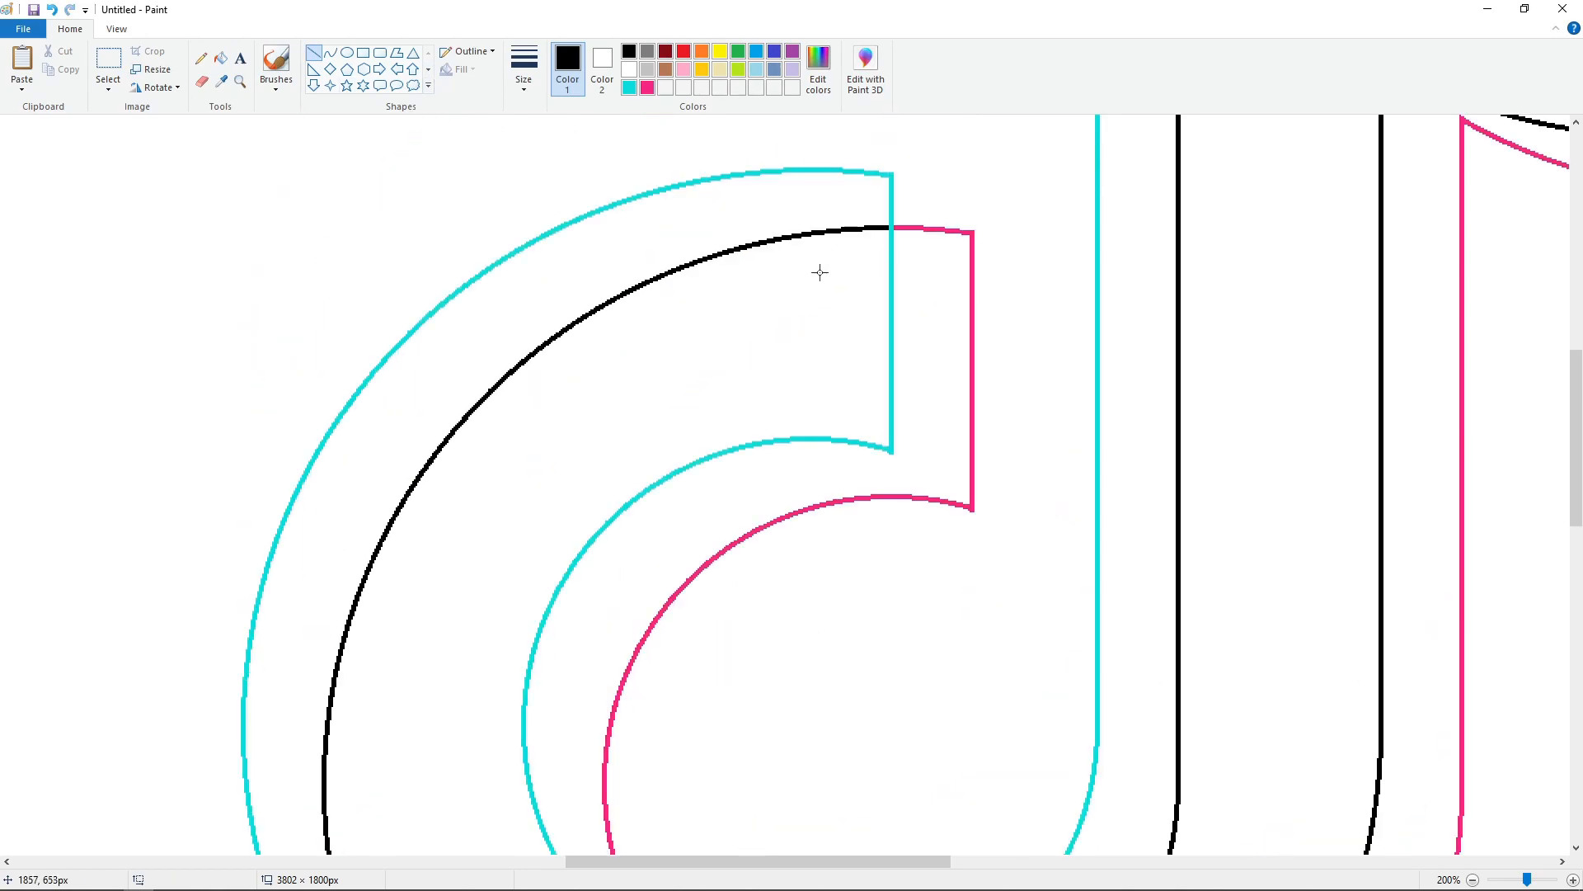
click(907, 214)
click(221, 58)
click(892, 404)
- Add the widely spaced black text "T i k o" below the note in Futura Maxi CG Bold, size 230
scroll(1099, 517, up, 6)
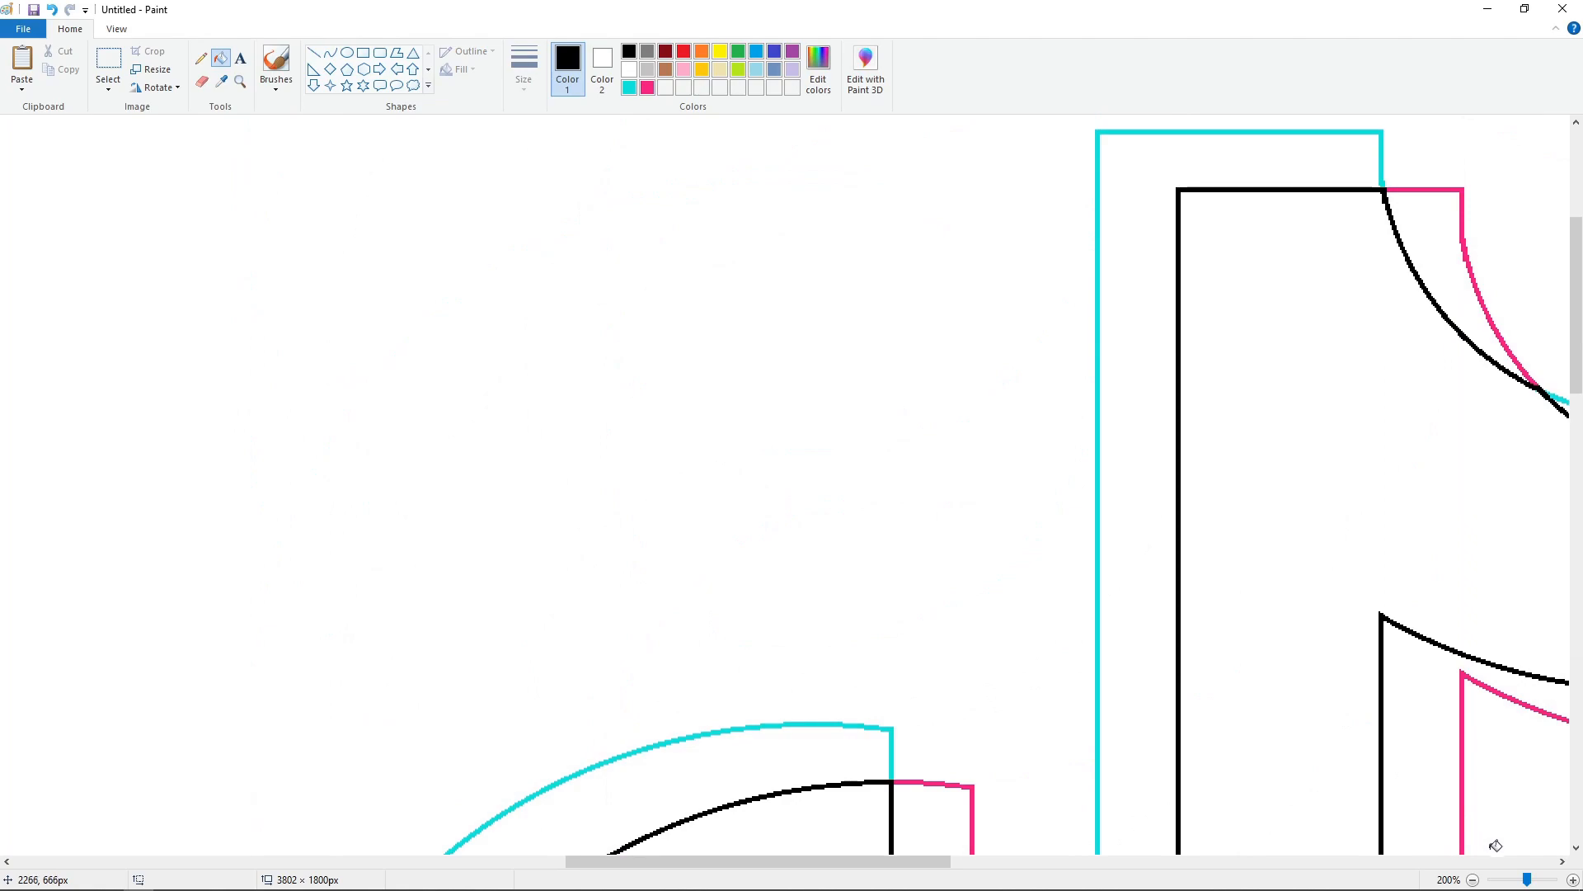
click(1474, 880)
click(1473, 880)
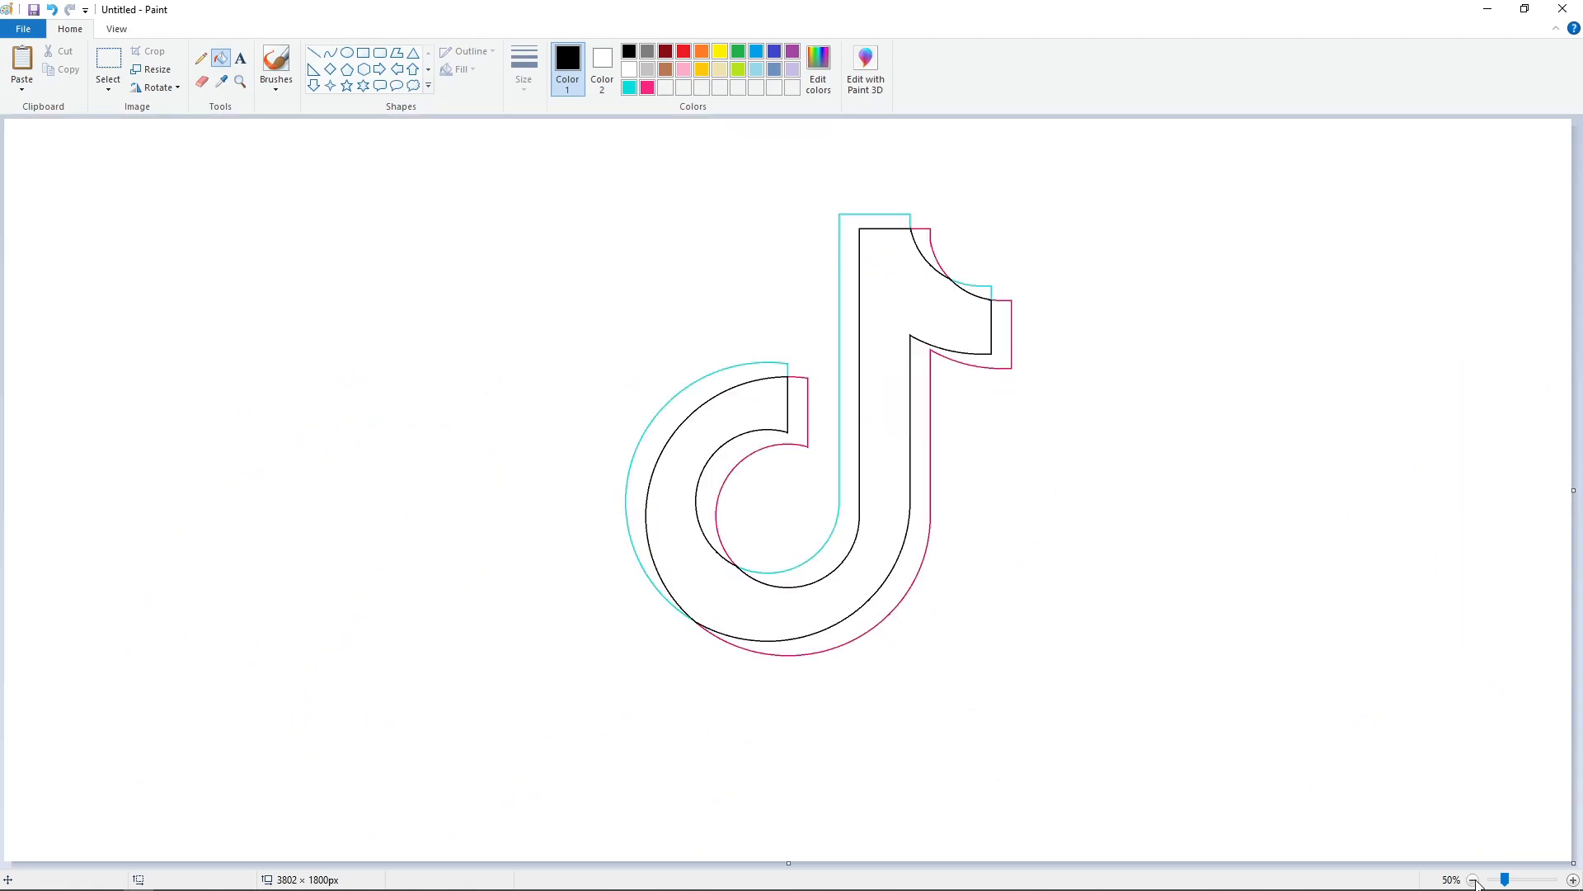
click(240, 58)
scroll(179, 429, down, 9)
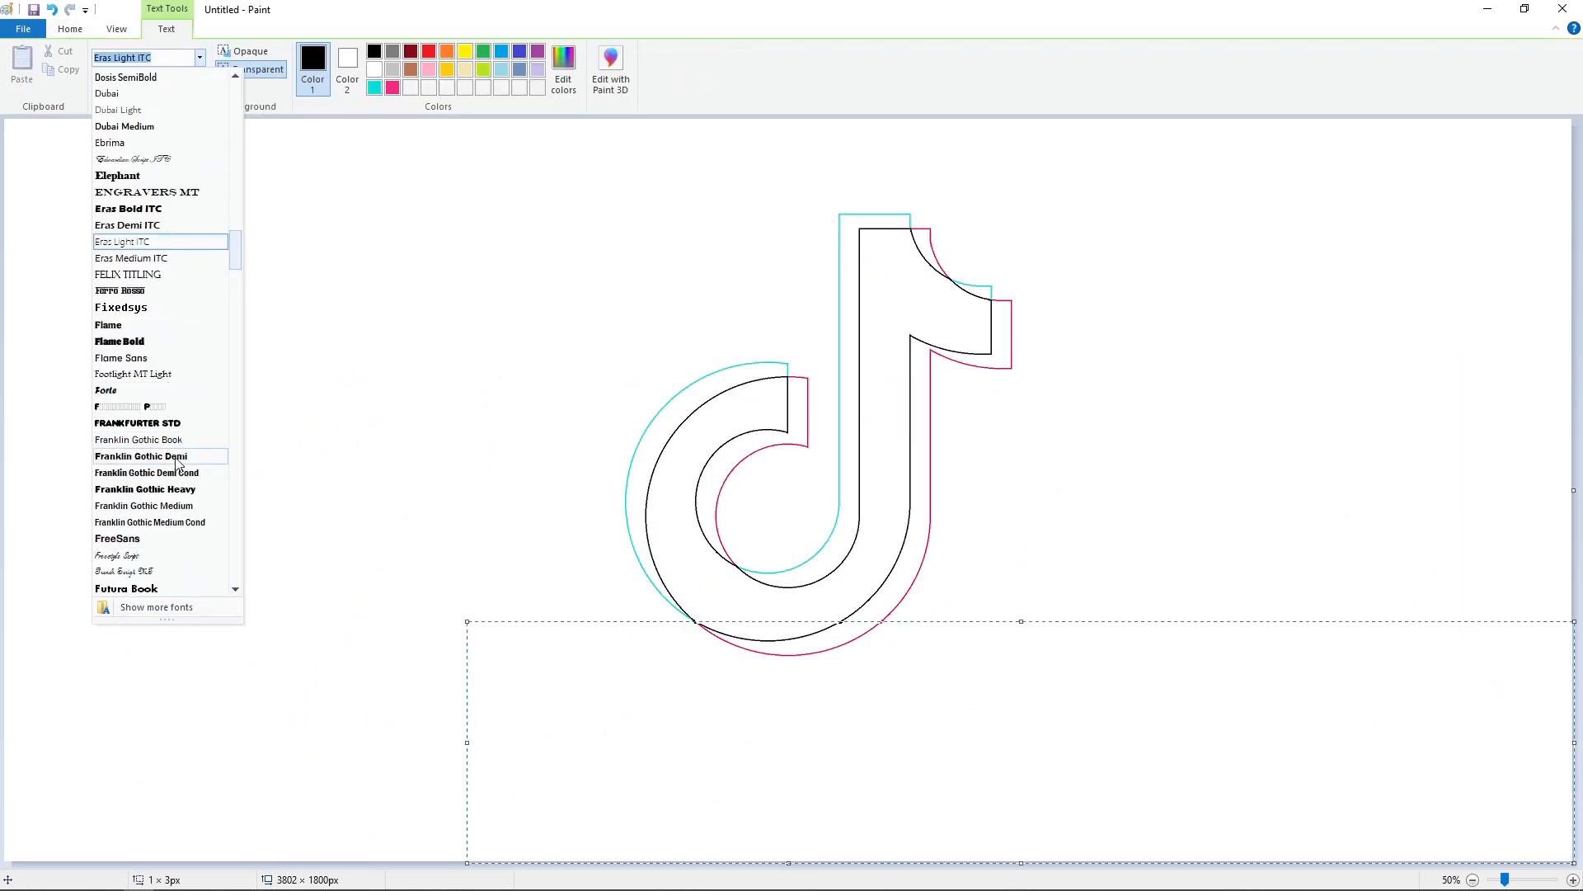
click(180, 469)
text(Tiko)
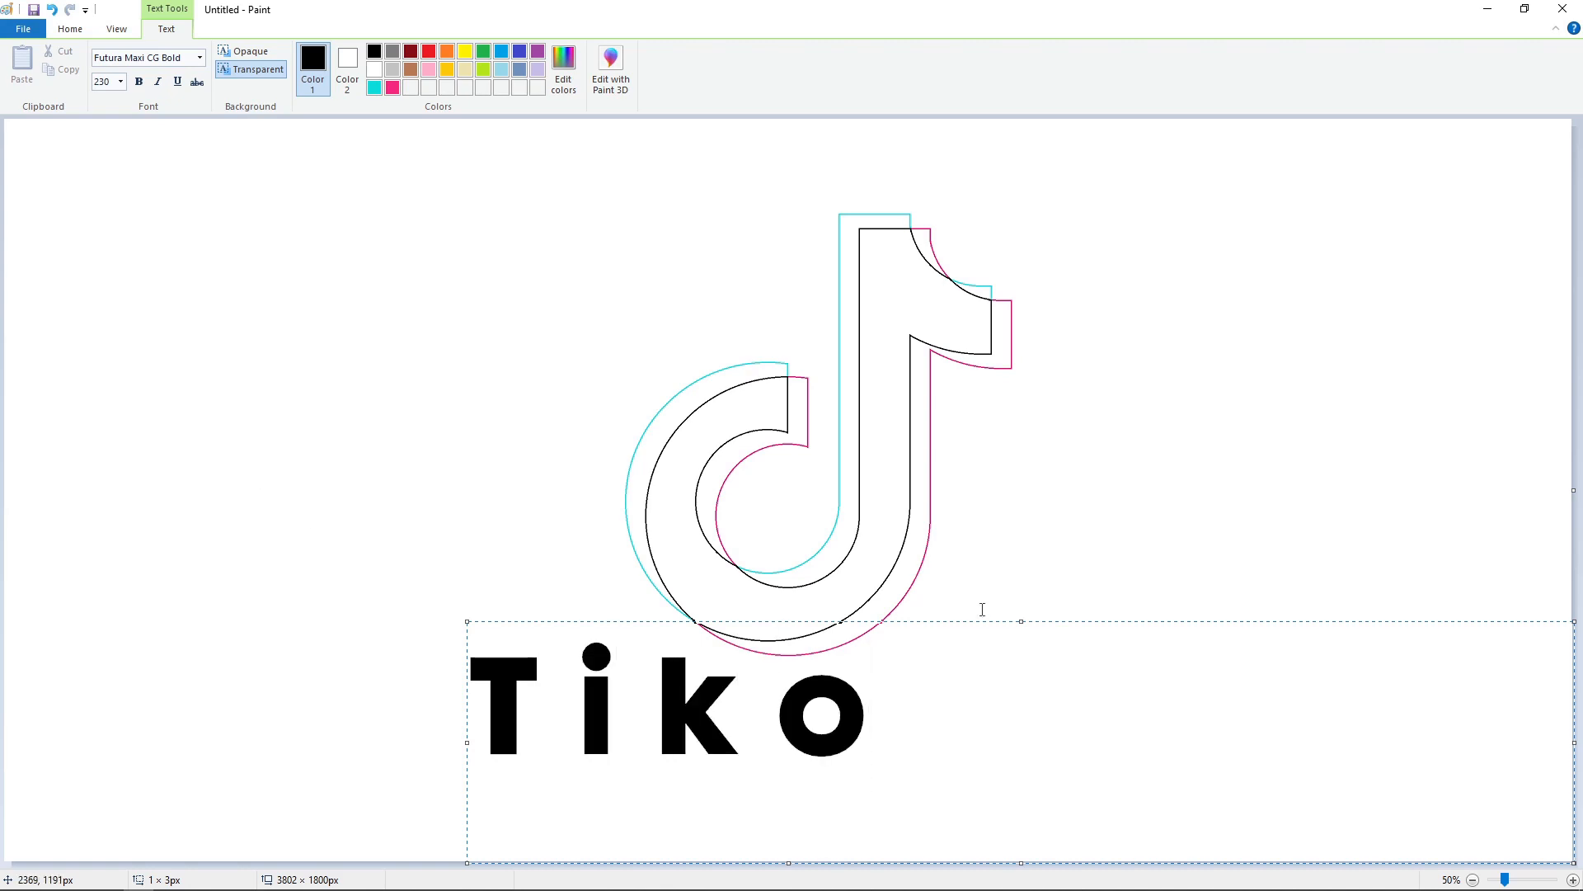
click(1022, 616)
- Copy the end of the T's crossbar and place the copy slightly further right to lengthen the bar
scroll(725, 815, up, 1)
drag(716, 862, 909, 861)
click(108, 61)
drag(645, 536, 707, 643)
key(ctrl+c)
key(ctrl+v)
drag(25, 170, 667, 586)
key(Down)
key(Down)
key(Right)
key(Right)
key(Right)
key(Right)
key(Right)
key(Right)
key(Right)
key(Right)
key(Right)
key(Right)
key(Right)
key(Right)
key(Right)
key(Right)
key(Right)
key(Right)
key(Right)
key(Right)
key(Right)
- Cut the right end of the T's crossbar at a slant with a white line and fill the cut-off corner white
click(314, 53)
click(629, 70)
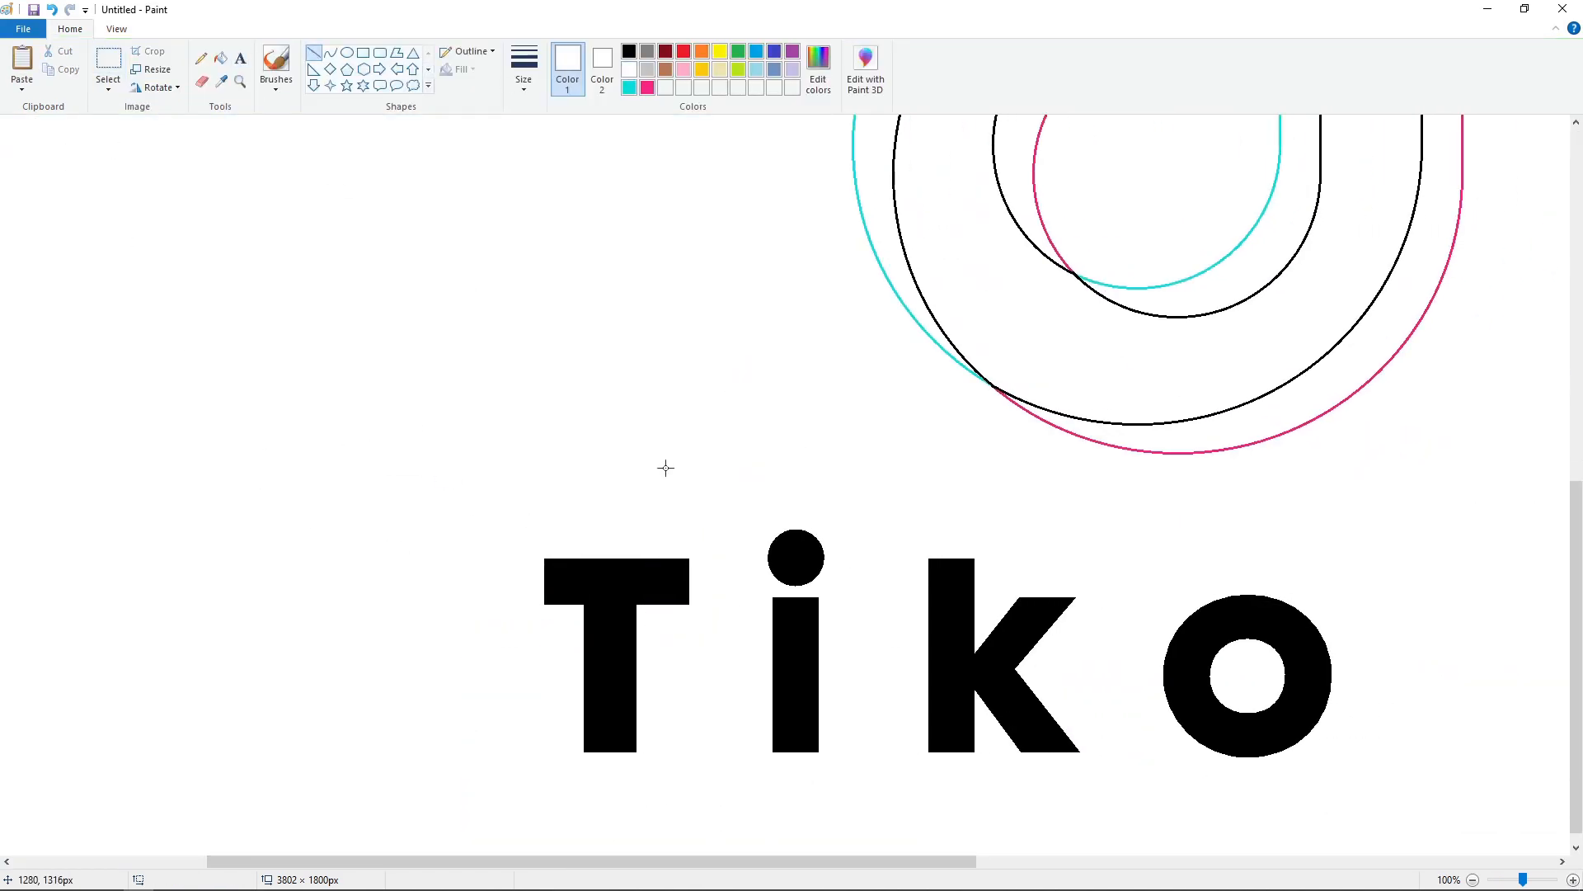
click(220, 59)
click(684, 593)
- Copy the dot and upper stem of the i, and fill the original dot with white
drag(631, 862, 739, 864)
click(108, 61)
drag(520, 522, 643, 655)
key(ctrl+c)
click(221, 59)
click(574, 557)
- Fill the i's stem red and place the copied dot and upper stem over it, lower than the original dot
click(684, 51)
click(549, 623)
click(108, 61)
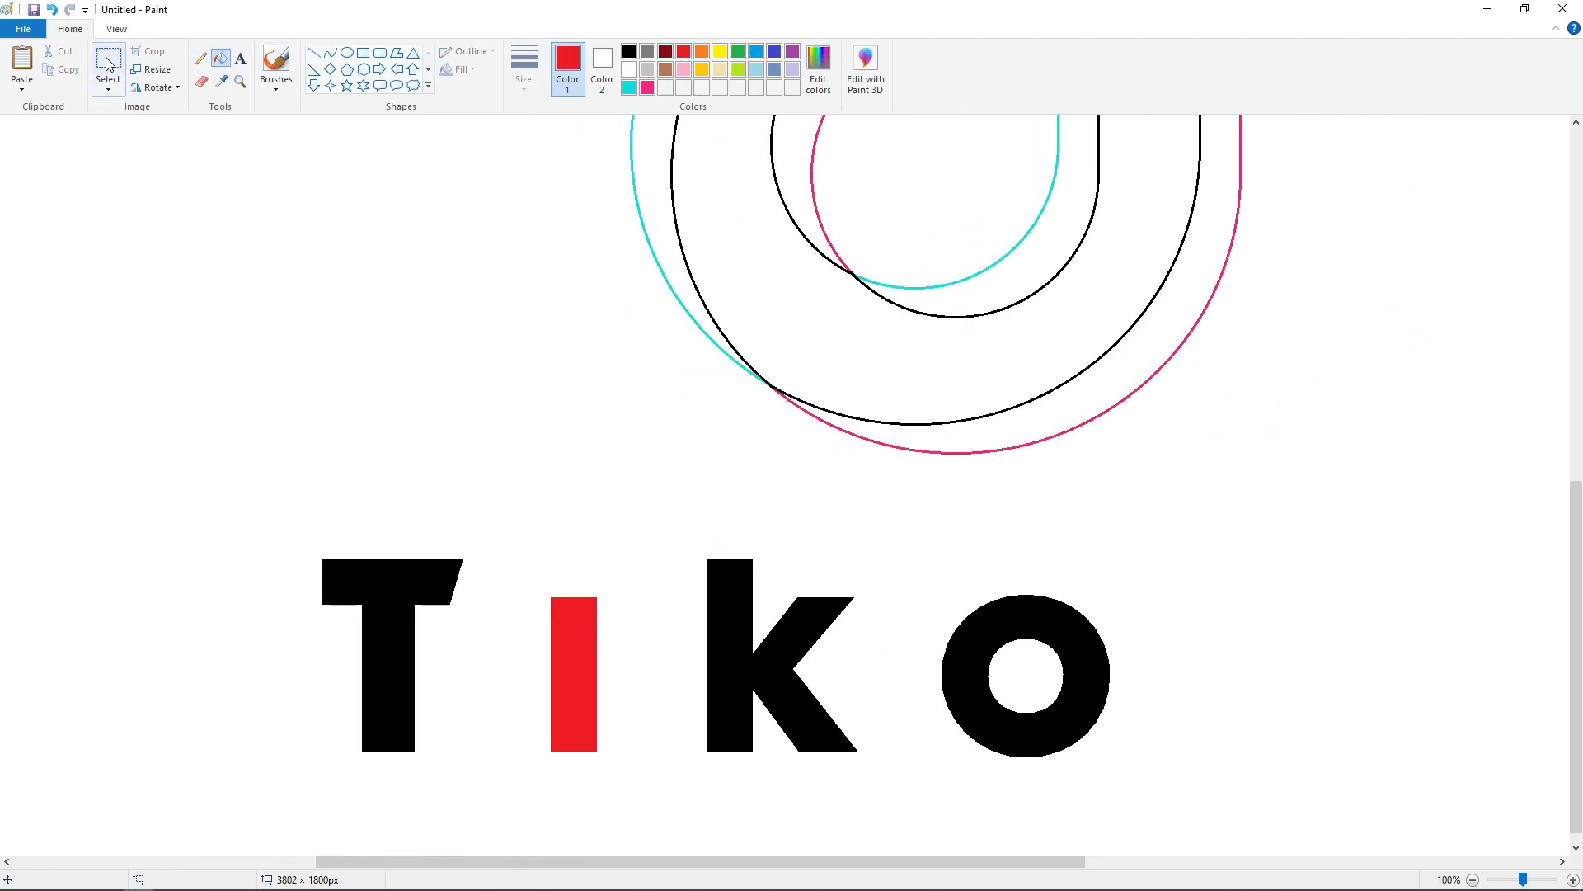
key(ctrl+v)
drag(68, 224, 583, 656)
- Fill the red gap below the i's dot white and the red lower part of its stem black
click(221, 58)
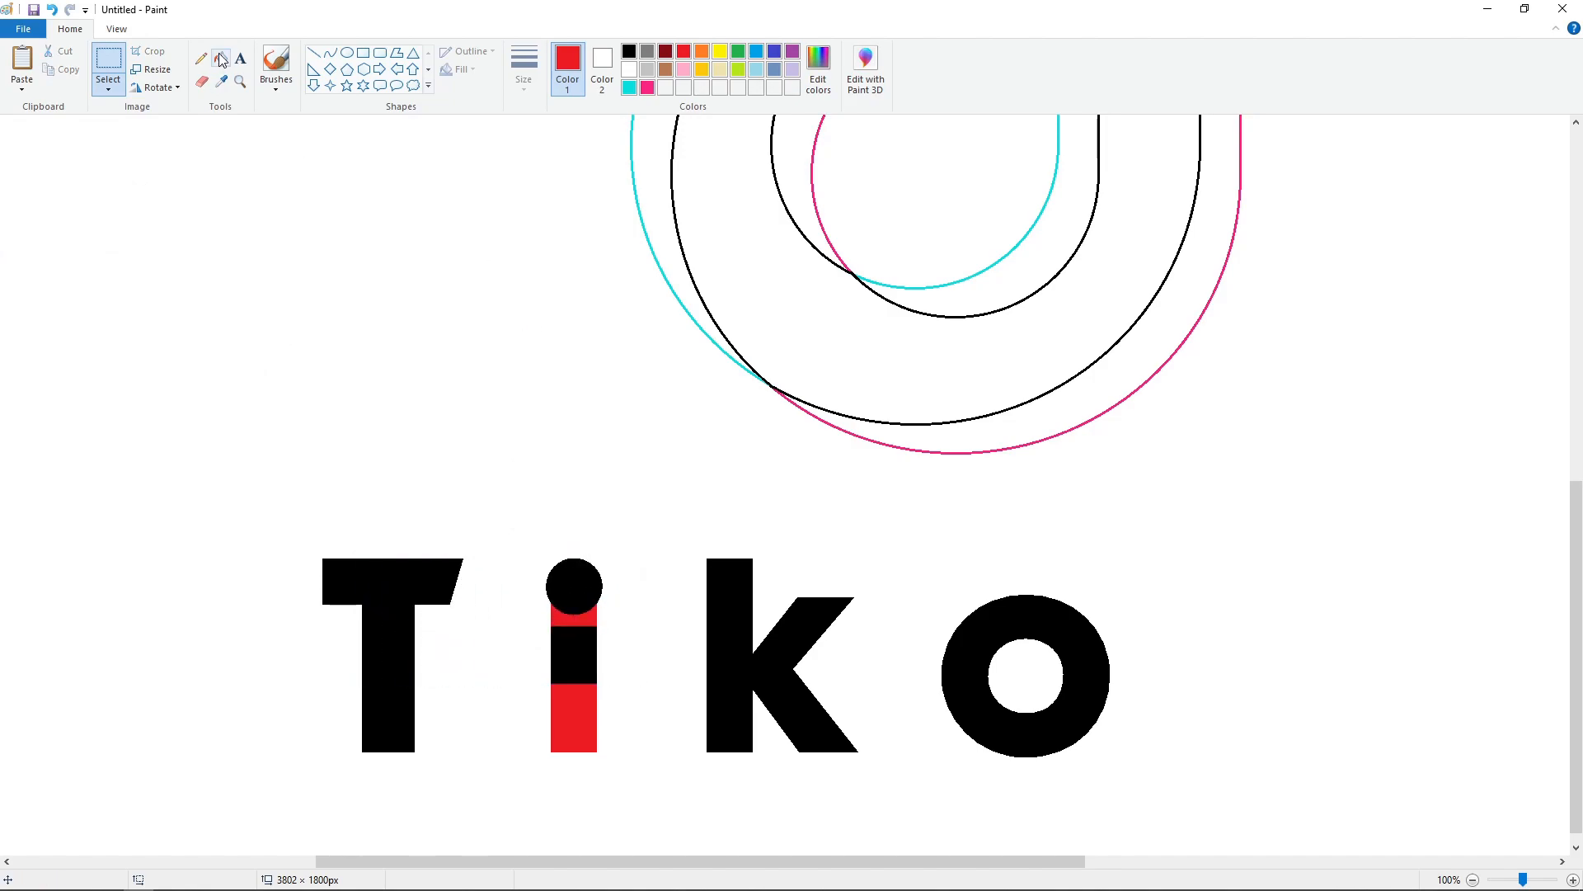
click(629, 69)
click(629, 51)
click(575, 718)
- Copy the letter o and place two copies in a row to the right of the original
drag(604, 867, 766, 868)
click(108, 61)
drag(571, 571, 852, 804)
key(ctrl+c)
key(ctrl+v)
drag(165, 272, 1205, 719)
key(ctrl+v)
click(982, 440)
- Fill the first copied o turquoise and the second copied o pink
click(629, 87)
click(220, 58)
click(864, 647)
click(647, 87)
click(1128, 658)
- Copy the pink o, fill its original white, and place the copy over the turquoise o, offset slightly to the right
click(108, 61)
drag(1063, 570, 1344, 825)
key(ctrl+c)
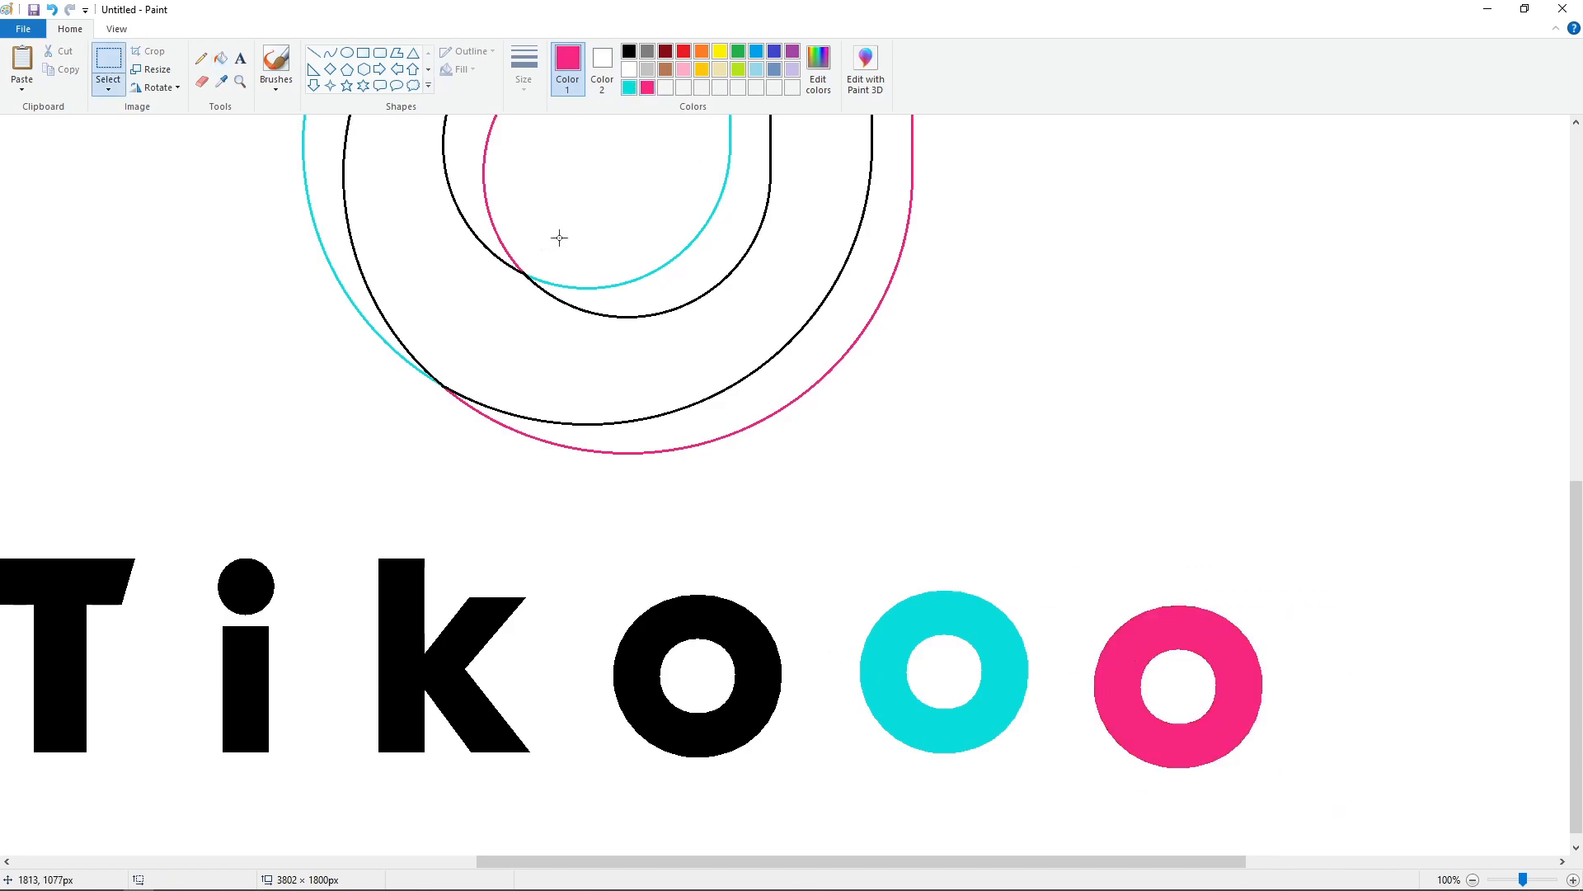
click(220, 58)
click(630, 69)
click(1131, 644)
key(ctrl+v)
drag(125, 250, 972, 687)
key(Left)
key(Left)
key(Left)
key(Left)
key(Left)
key(Left)
key(Left)
key(Left)
key(Left)
- Copy the black o and place it over the turquoise and pink ones, leaving a coloured edge on each side
key(ctrl+c)
key(ctrl+v)
drag(120, 249, 938, 666)
key(Left)
key(Left)
key(Left)
key(Left)
key(Left)
key(Left)
key(Left)
key(Left)
key(Left)
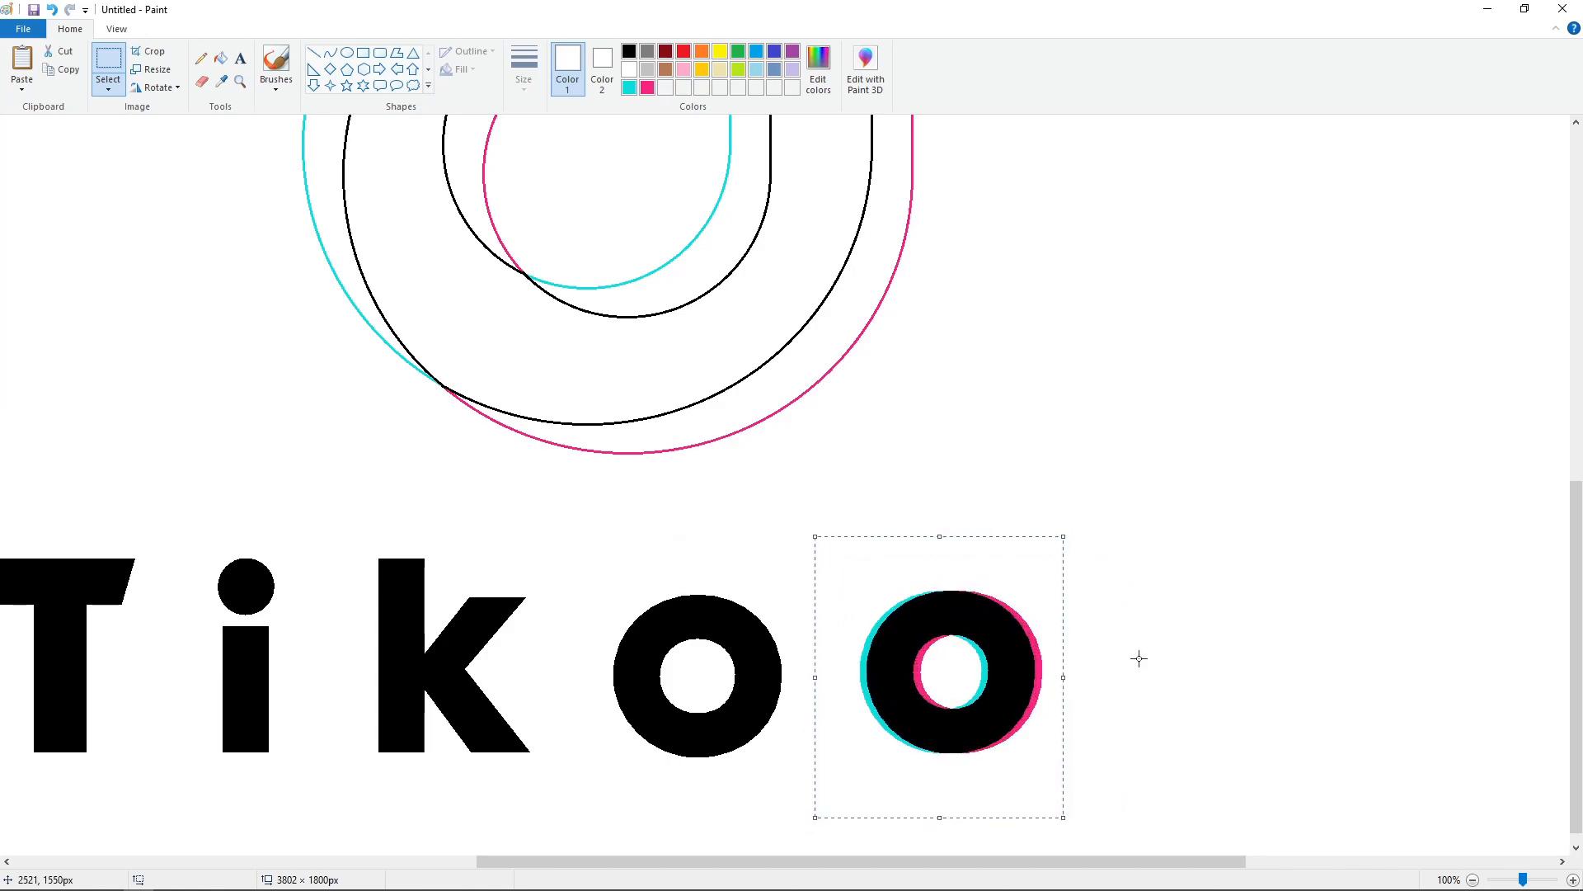
key(Right)
key(Right)
- Fill the pink and turquoise slivers inside the layered o's hole and the original black o with white
click(220, 58)
click(918, 672)
click(985, 668)
click(672, 621)
- Copy the letters T and k and place the copies in the empty area above the lettering
drag(697, 863, 563, 866)
click(108, 58)
drag(235, 505, 454, 785)
key(ctrl+c)
key(ctrl+v)
drag(601, 520, 851, 795)
key(ctrl+c)
key(ctrl+v)
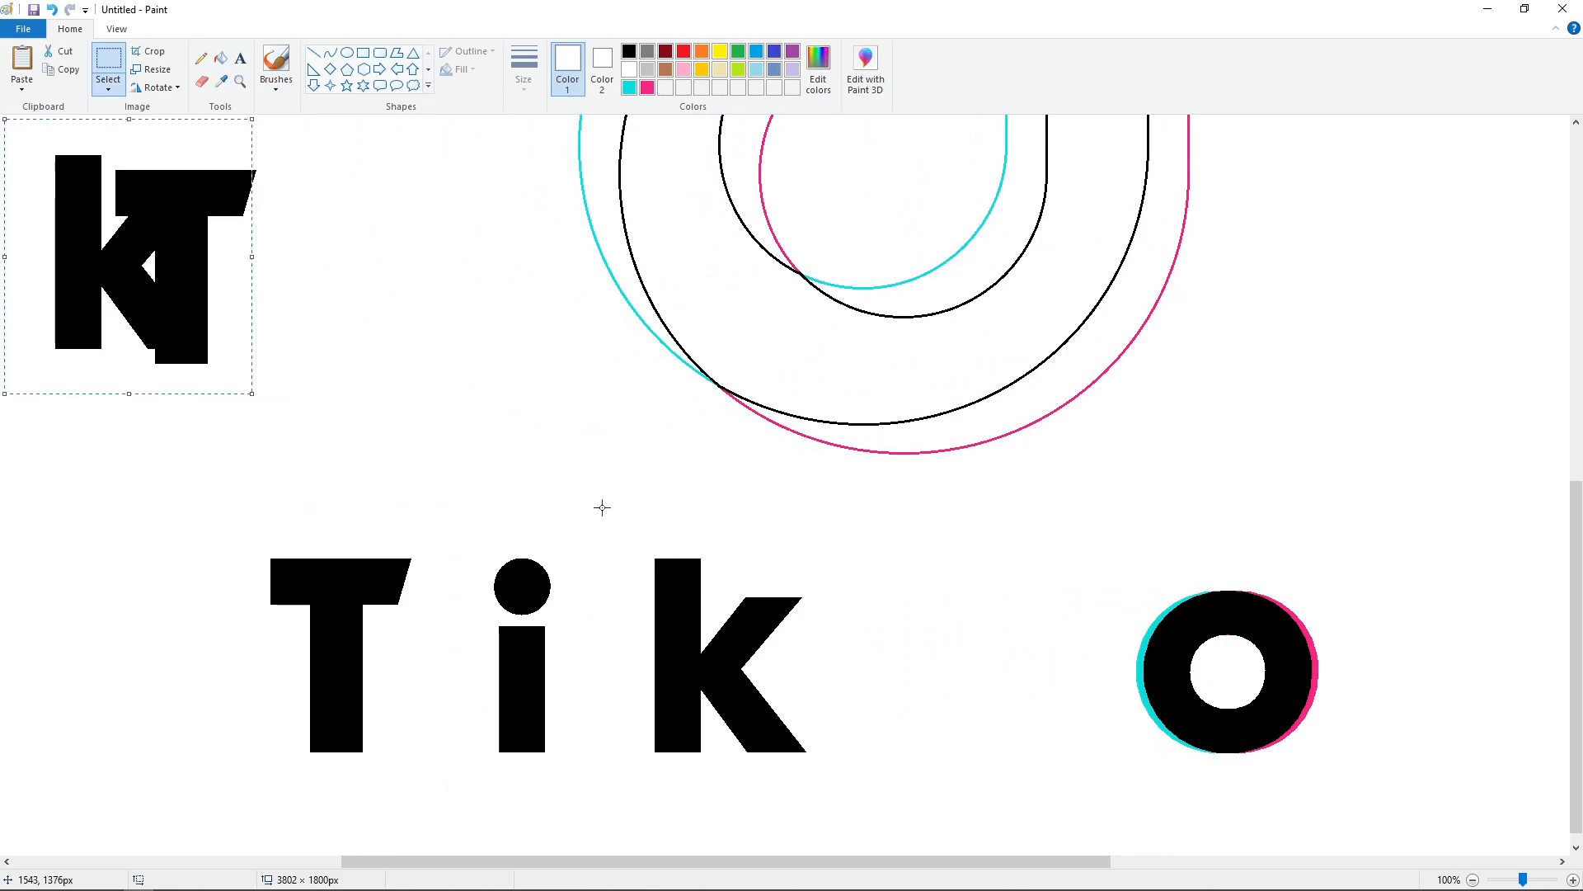
drag(124, 247, 418, 336)
click(234, 249)
- Cut the letter i and paste it back close to the right side of the T, on the same baseline
drag(449, 523, 584, 777)
click(220, 59)
click(108, 57)
drag(446, 782, 579, 522)
key(ctrl+x)
key(ctrl+v)
drag(80, 272, 366, 676)
key(Right)
key(Right)
key(Right)
key(Right)
key(Right)
key(Right)
key(Right)
key(Right)
key(Right)
key(Right)
key(Right)
key(Right)
key(Right)
key(Right)
key(Right)
click(512, 443)
- Cut the letter k from the lettering and paste it back close to the right side of the i, on the same baseline
drag(590, 499, 877, 829)
key(ctrl+x)
key(ctrl+v)
drag(140, 272, 522, 656)
key(Right)
key(Right)
key(Right)
key(Right)
key(Right)
key(Right)
key(Right)
key(Right)
key(Right)
key(Right)
key(Right)
key(Right)
key(Right)
key(Right)
key(Right)
key(Right)
key(Right)
key(Right)
key(Right)
key(Right)
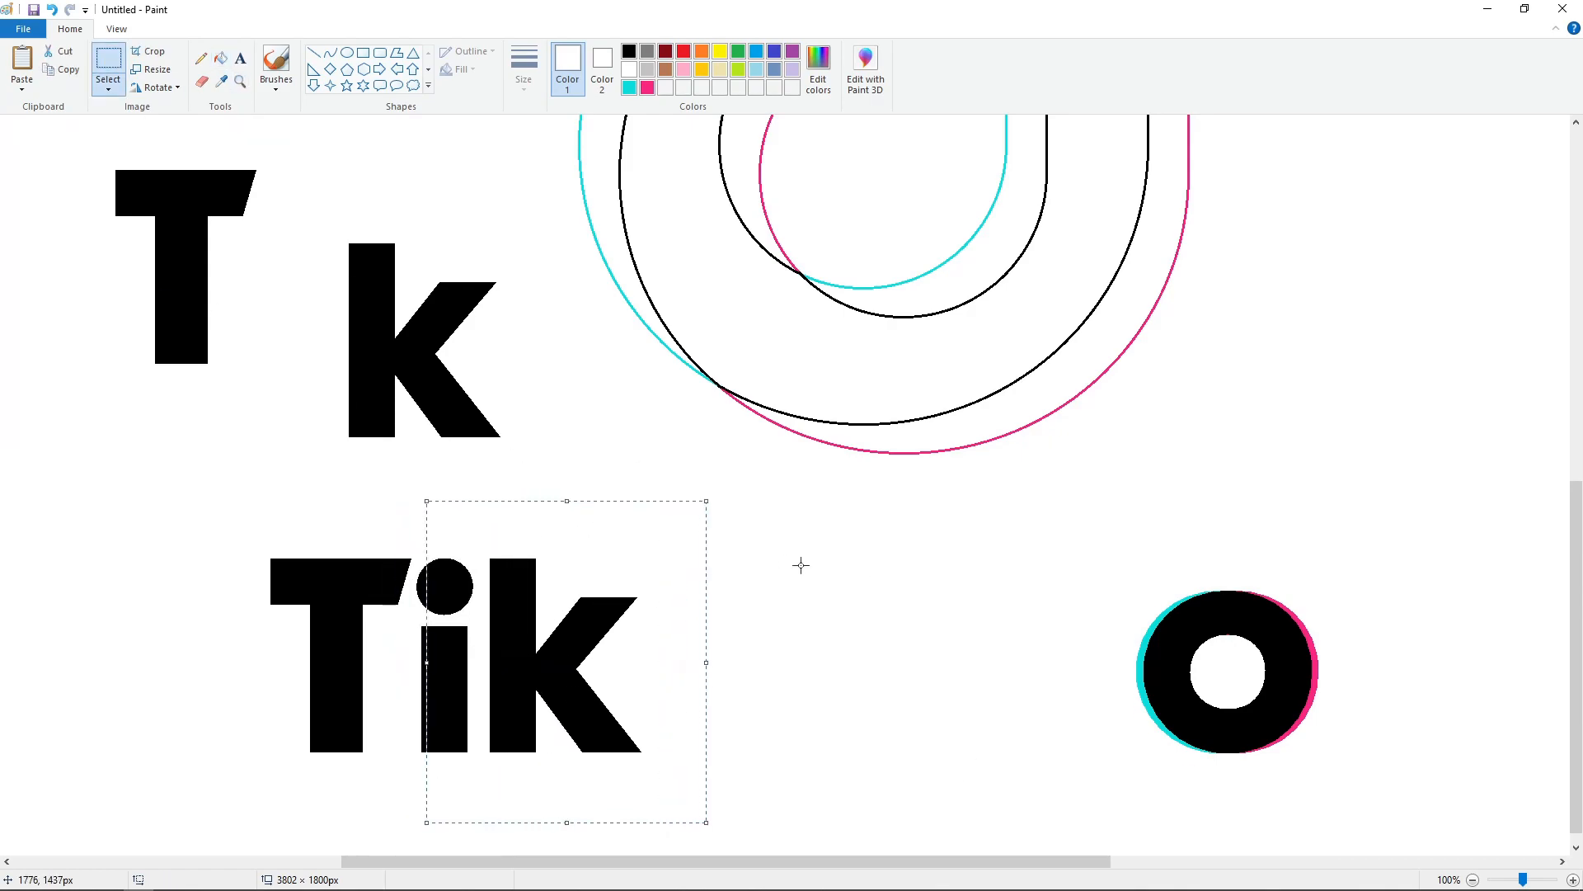
- Paste the copied T and place it close to the right side of the k, on the same baseline
key(ctrl+v)
drag(131, 240, 610, 620)
key(Right)
key(Right)
key(Right)
key(Right)
key(Right)
key(Right)
key(Right)
key(Right)
key(Right)
key(Right)
key(Right)
key(Right)
key(Right)
key(Right)
key(Right)
key(Right)
key(Right)
key(Right)
key(Right)
key(Right)
- Copy the layered o and place the copy close to the second T, tucked under its arm on the same baseline
drag(1031, 549, 1421, 818)
key(ctrl+c)
key(ctrl+v)
drag(239, 280, 779, 714)
key(Right)
key(Right)
key(Right)
key(Right)
key(Right)
key(Right)
key(Right)
key(Right)
key(Right)
key(Right)
key(Right)
key(Right)
key(Right)
key(Right)
key(Right)
key(Right)
key(Right)
key(Right)
key(Right)
key(Right)
- Copy the spare k and place the copy just after the newly placed o, on the same baseline, completing the word TikTok
scroll(372, 679, right, 5)
drag(25, 169, 272, 481)
key(ctrl+c)
key(ctrl+v)
drag(66, 264, 441, 630)
key(Down)
key(Down)
key(Down)
key(Down)
key(Down)
key(Right)
key(Right)
key(Right)
key(Right)
key(Right)
key(Right)
key(Right)
key(Right)
key(Right)
key(Right)
key(Right)
key(Right)
key(Right)
key(Right)
key(Right)
key(Right)
key(Right)
key(Right)
key(Right)
key(Right)
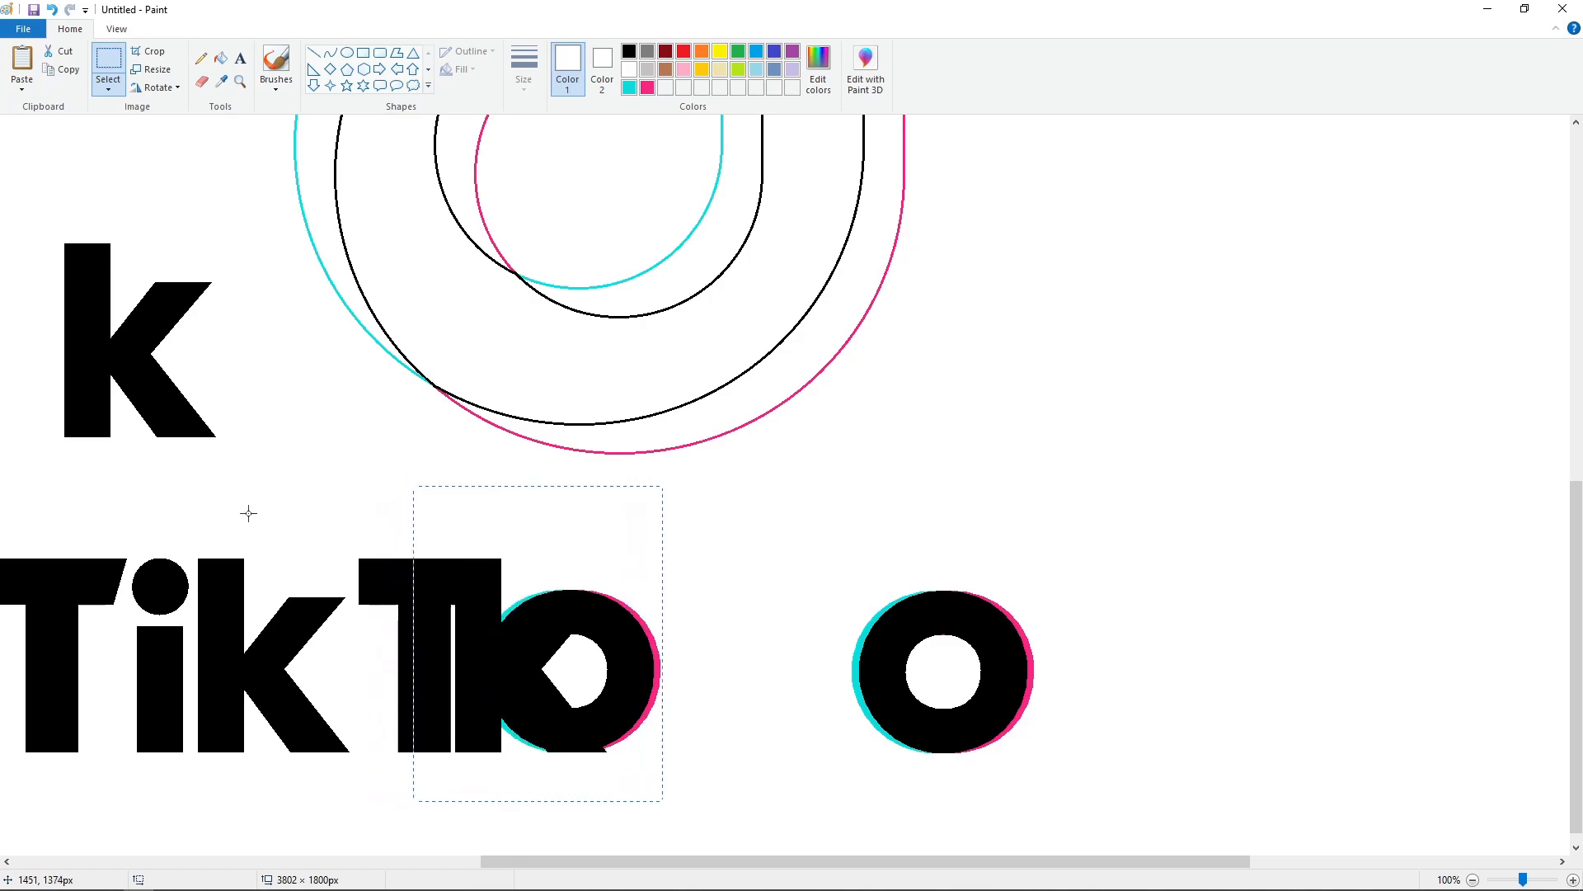
key(Left)
key(Left)
key(Left)
key(Left)
key(Left)
key(Left)
key(Left)
key(Left)
key(Left)
key(Left)
key(Left)
key(Left)
- Remove the leftover k, o and T outside the word by filling or covering them with white
click(221, 59)
click(107, 350)
click(363, 53)
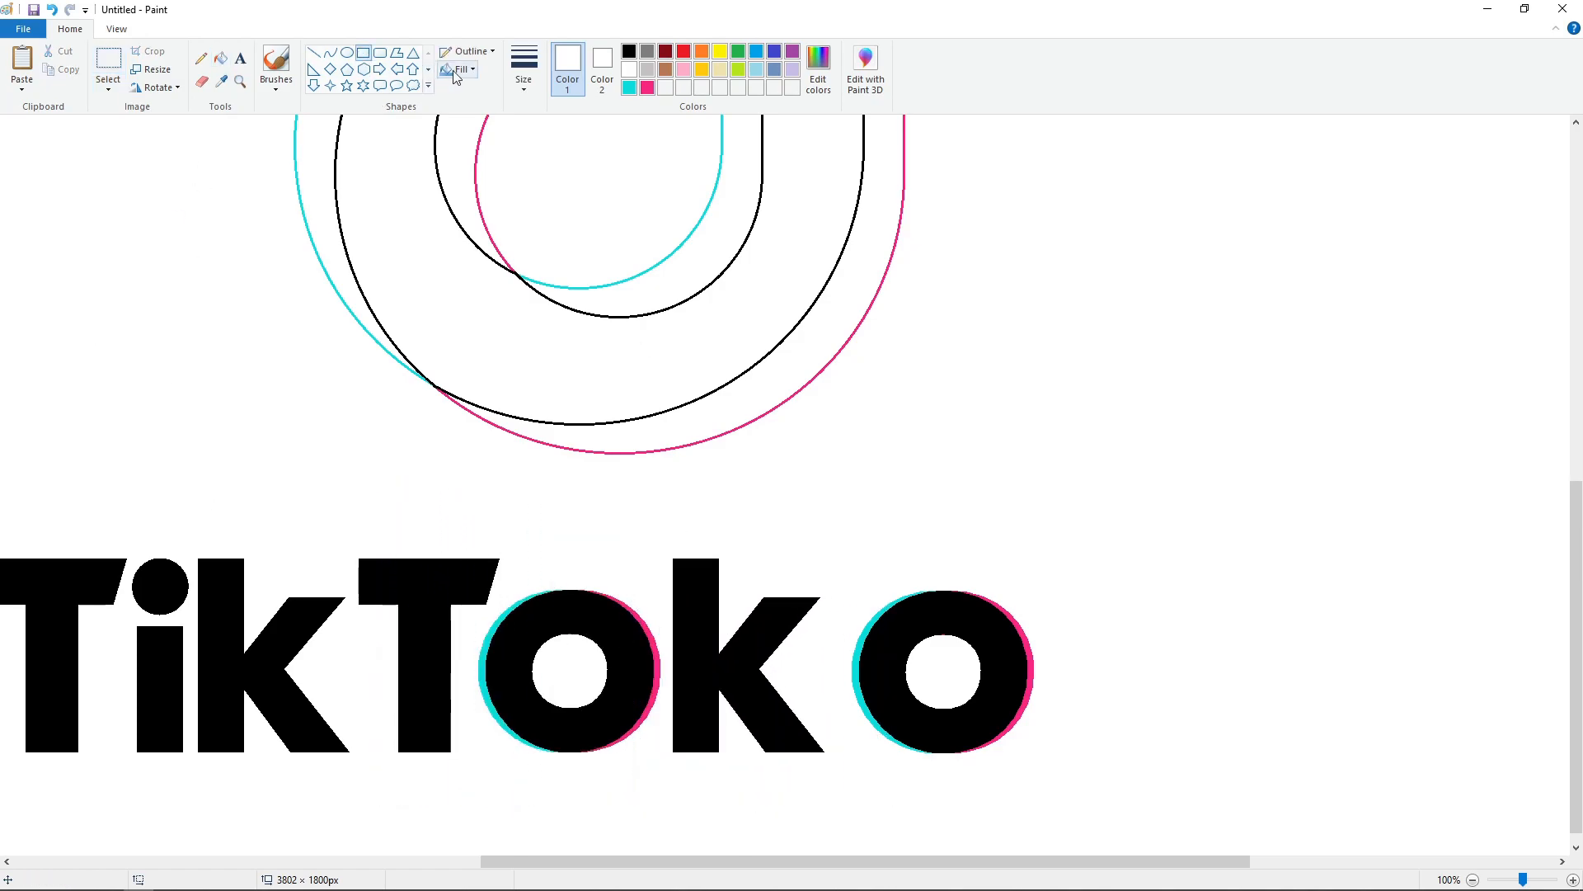
click(453, 72)
click(477, 106)
drag(839, 562, 1056, 775)
drag(730, 862, 536, 861)
click(220, 58)
click(292, 256)
- Copy the finished TikTok lettering and cover the original with a solid white rectangle
click(112, 68)
drag(195, 446, 1201, 782)
drag(1471, 844, 68, 460)
click(363, 53)
click(455, 73)
click(476, 108)
drag(308, 535, 1259, 781)
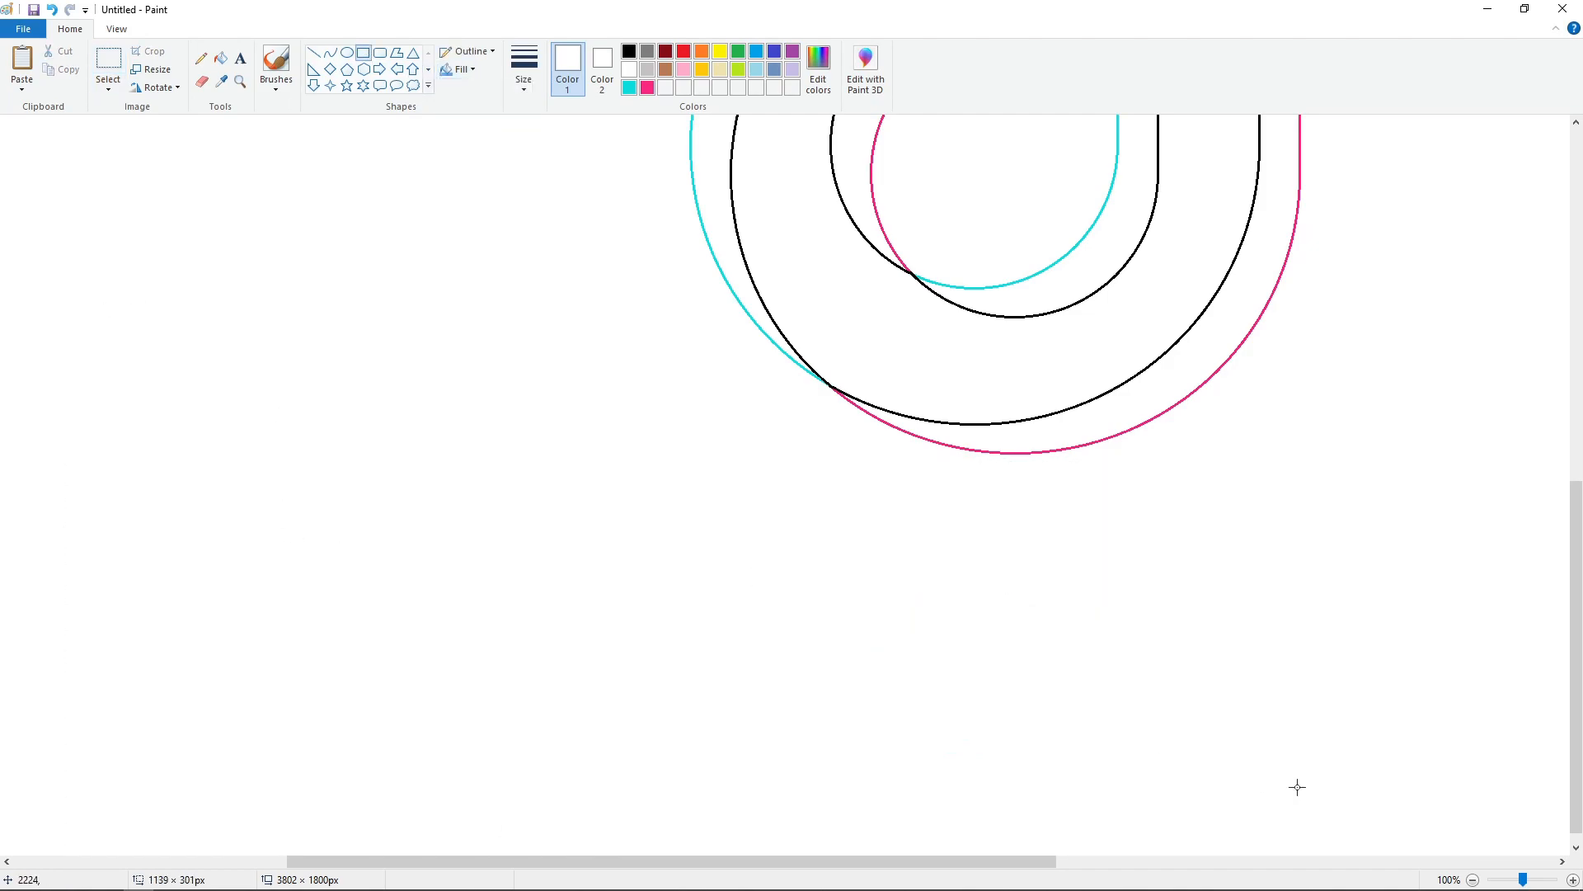
- Turn off the shape fill and paste the TikTok lettering centred just below the note outlines
click(1473, 880)
click(459, 70)
click(475, 89)
key(ctrl+v)
drag(311, 210, 773, 717)
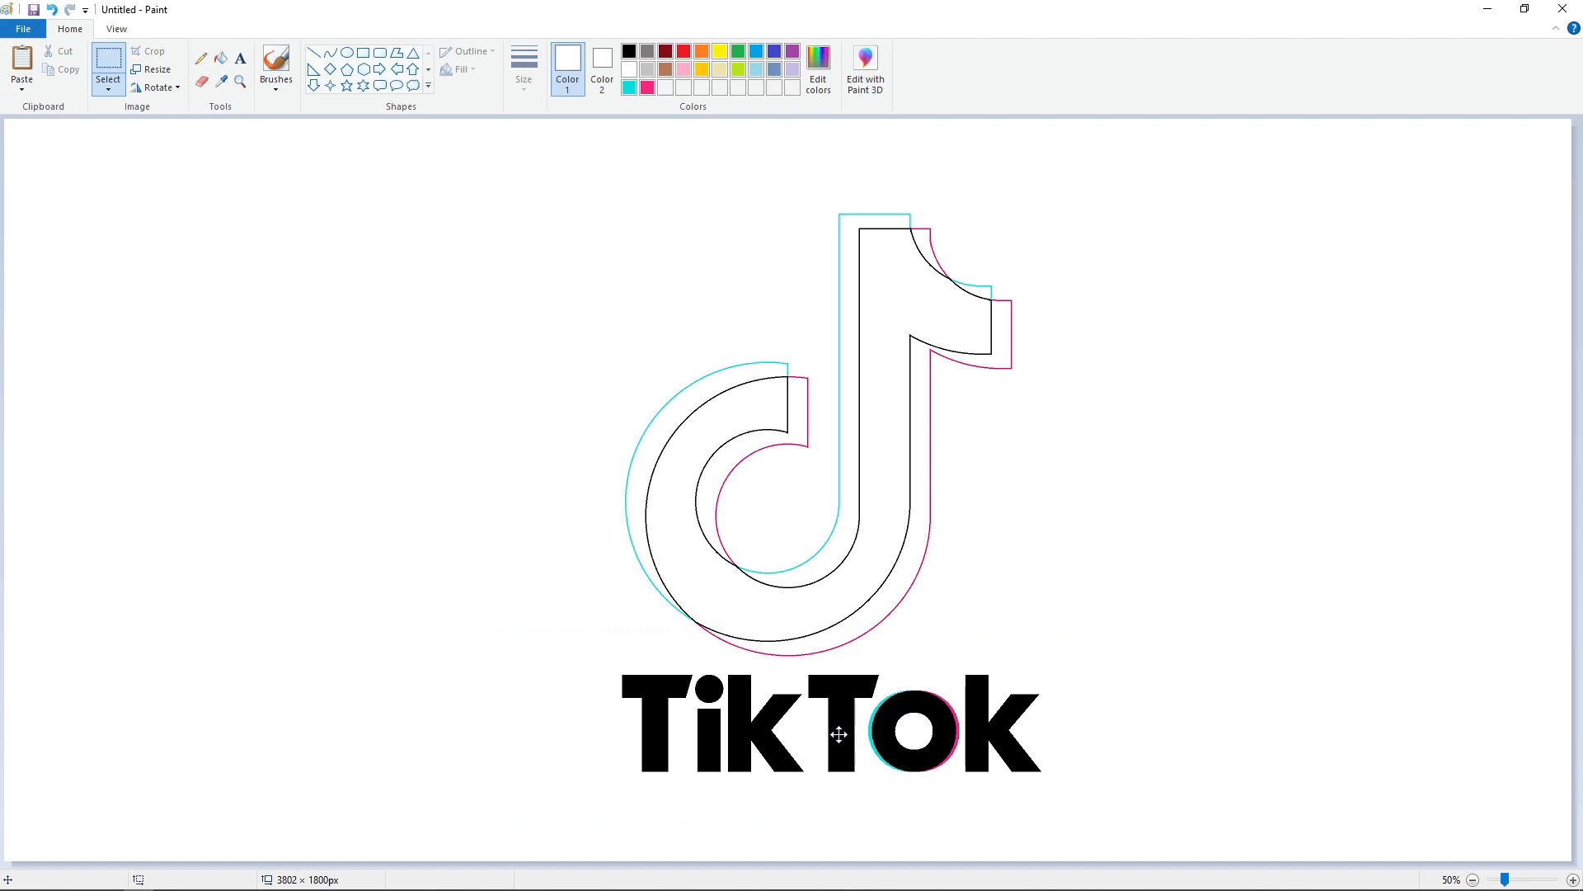
- Select the note outlines together with the lettering and move them slightly up and left to centre them on the canvas
click(109, 54)
drag(614, 804, 1027, 225)
click(1279, 398)
click(363, 52)
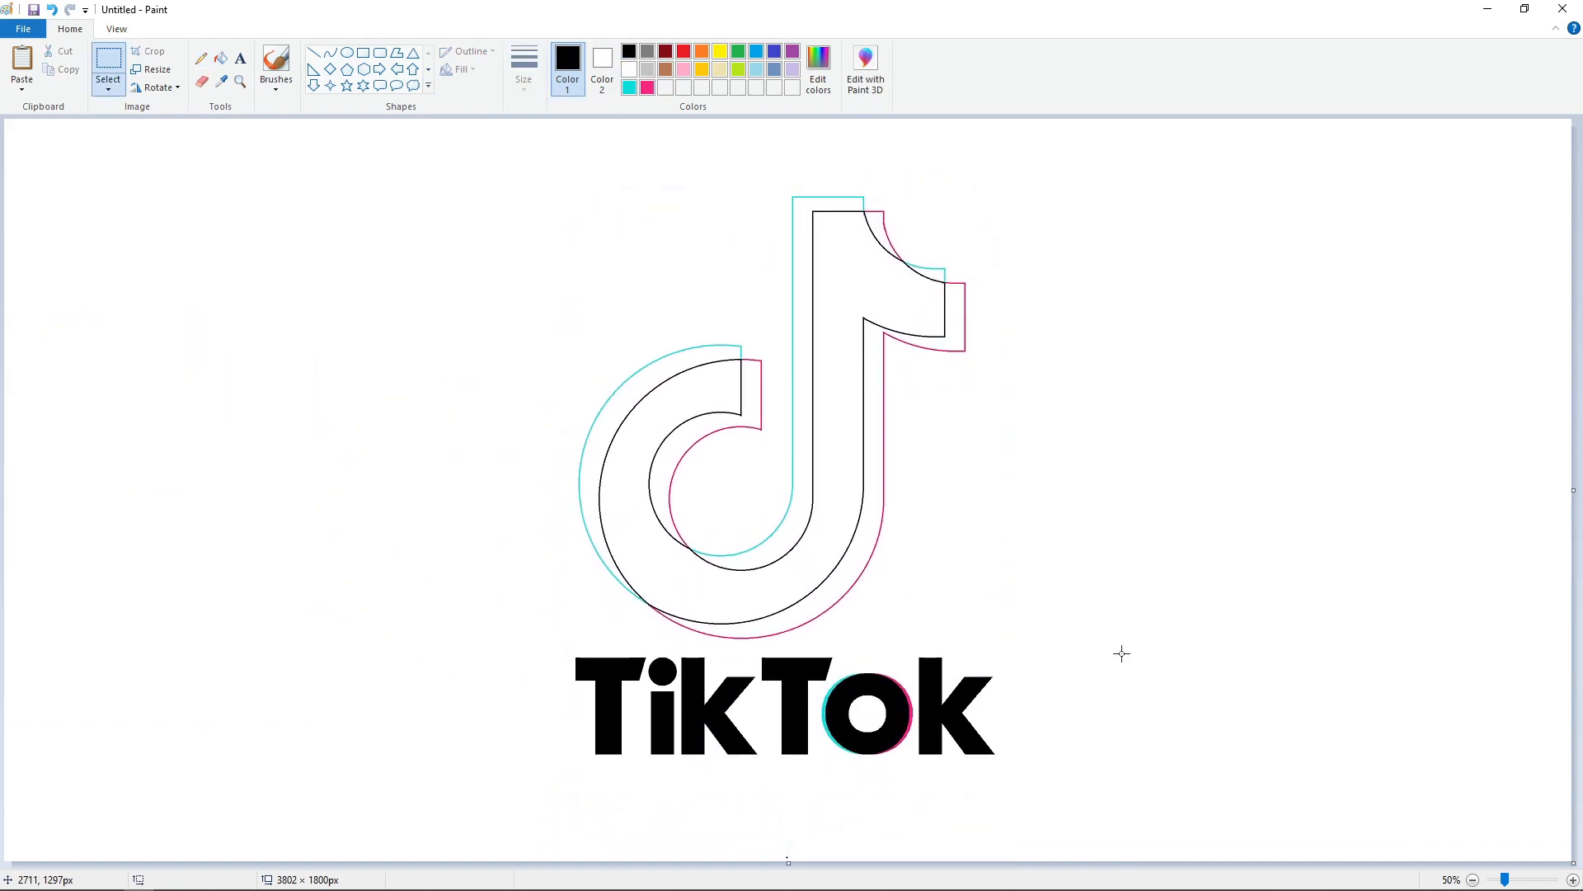
click(202, 80)
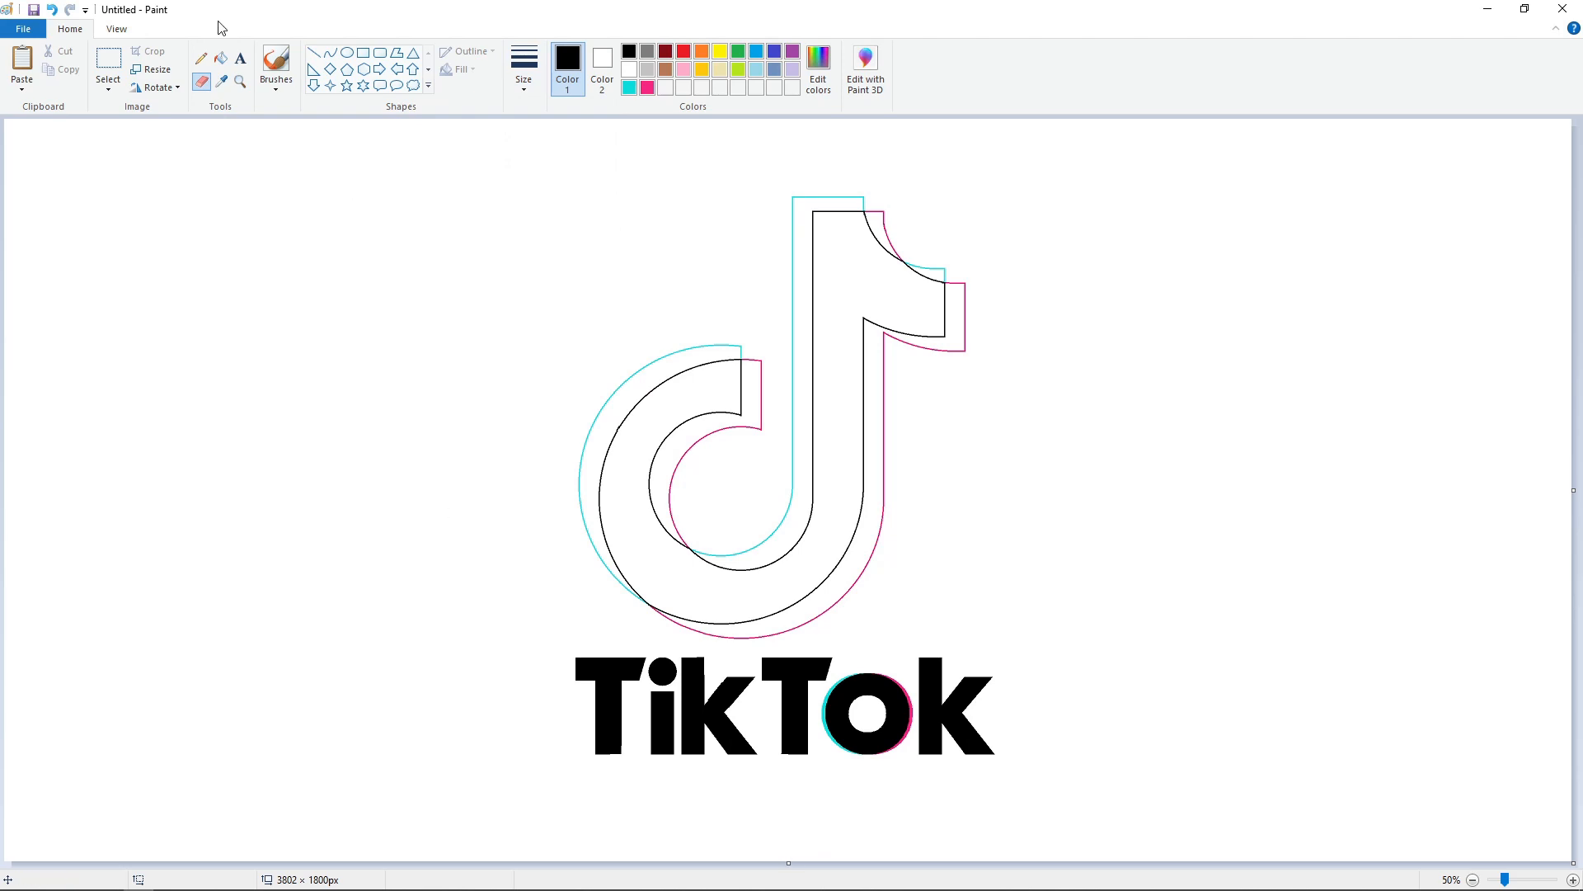
- Fill the note's turquoise-outlined strips with turquoise and its pink-outlined strips with pink, leaving the black-outlined body empty
click(220, 57)
click(629, 88)
click(803, 221)
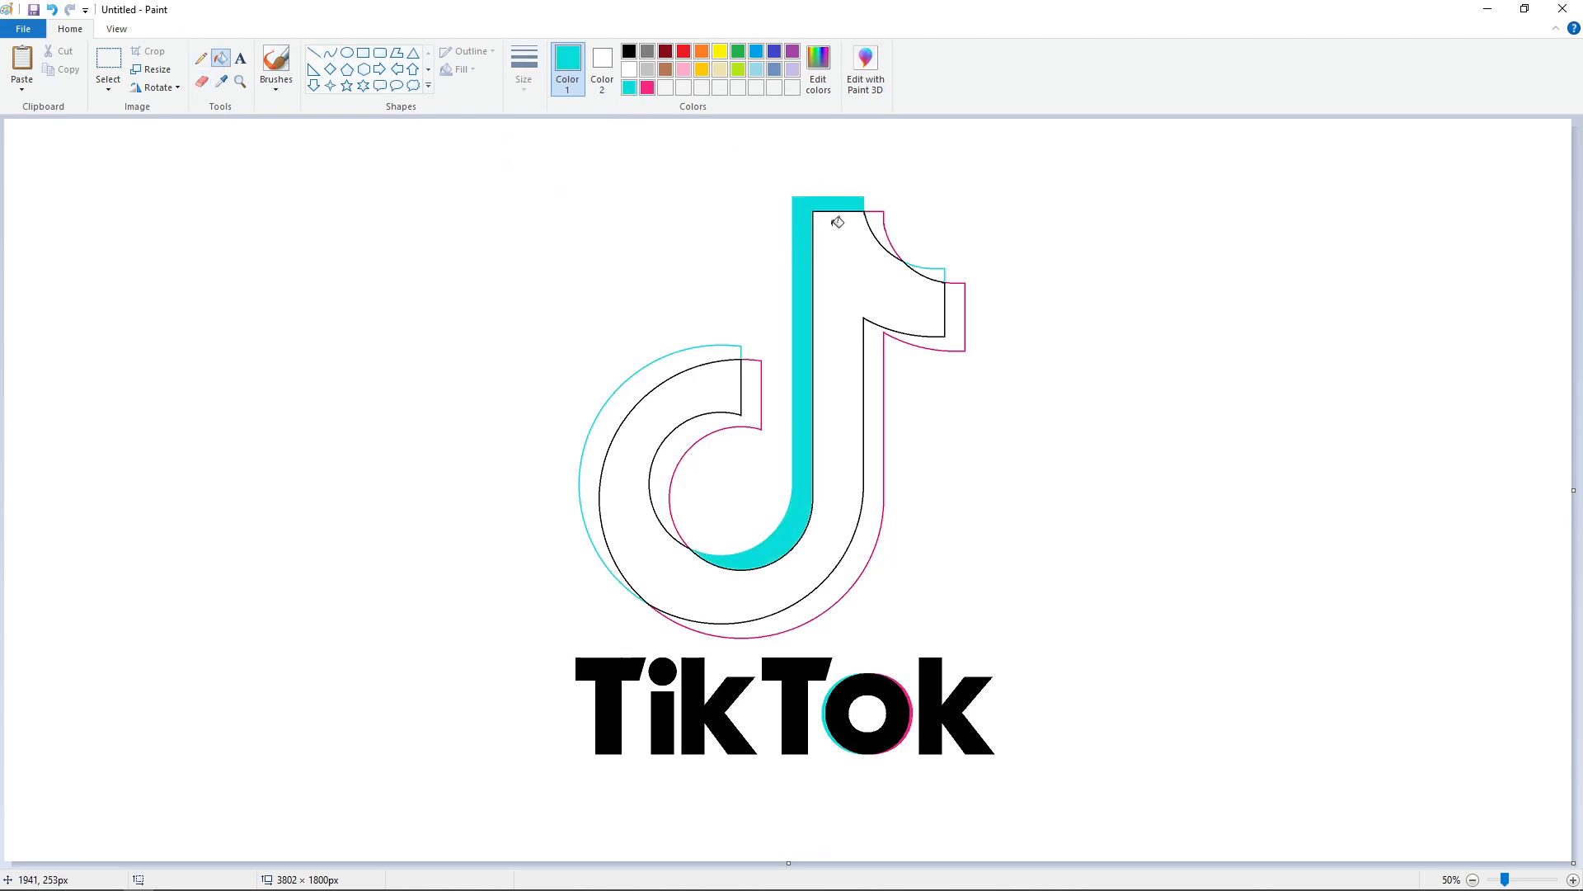
click(663, 371)
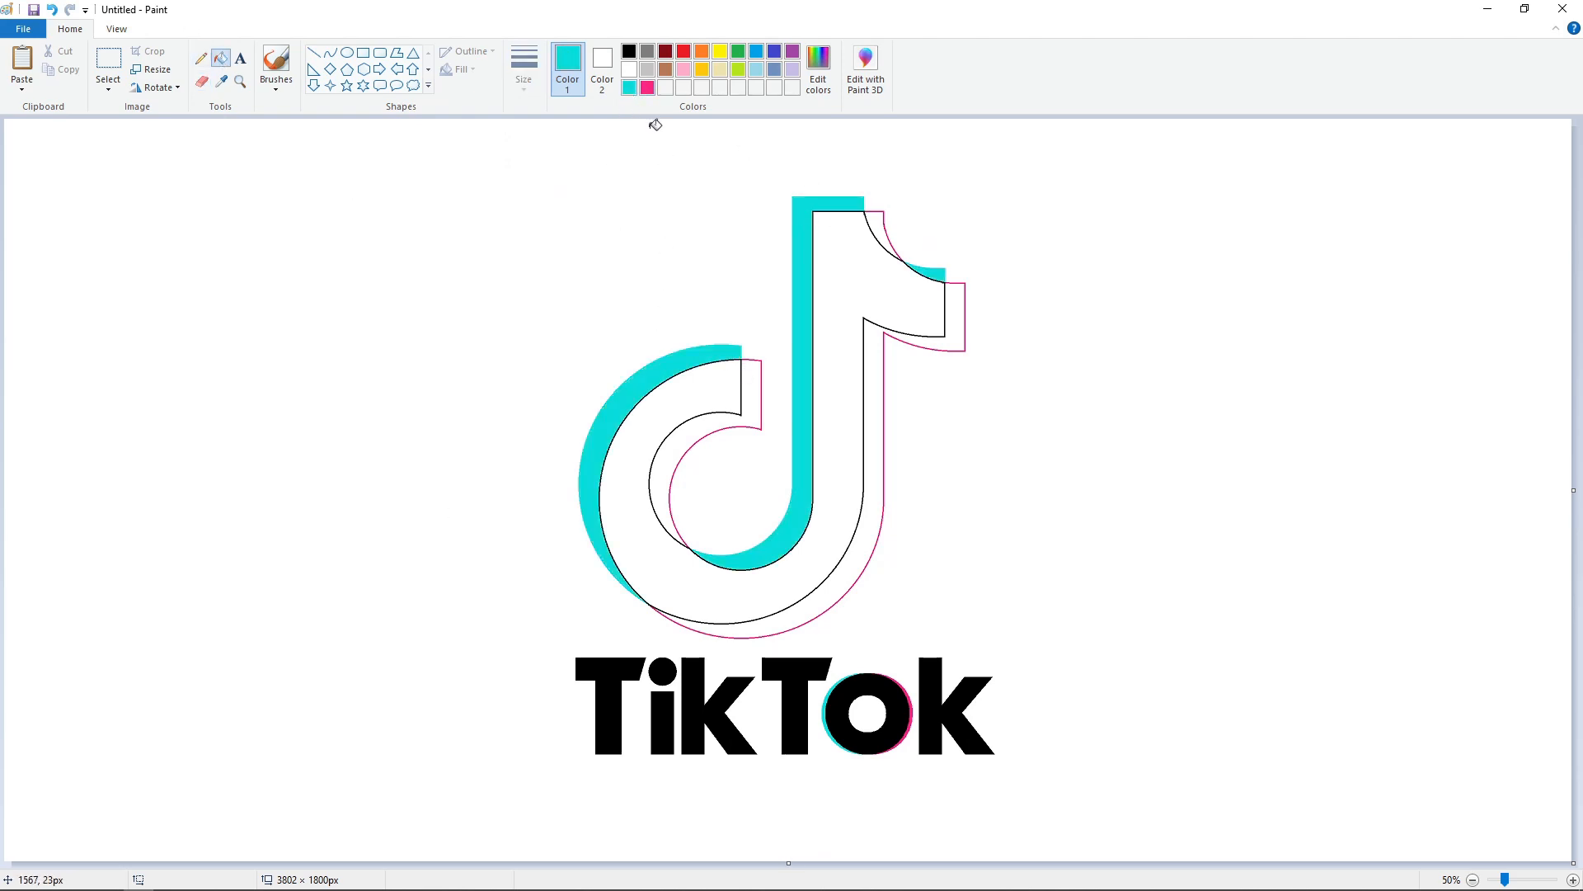
click(753, 385)
click(881, 428)
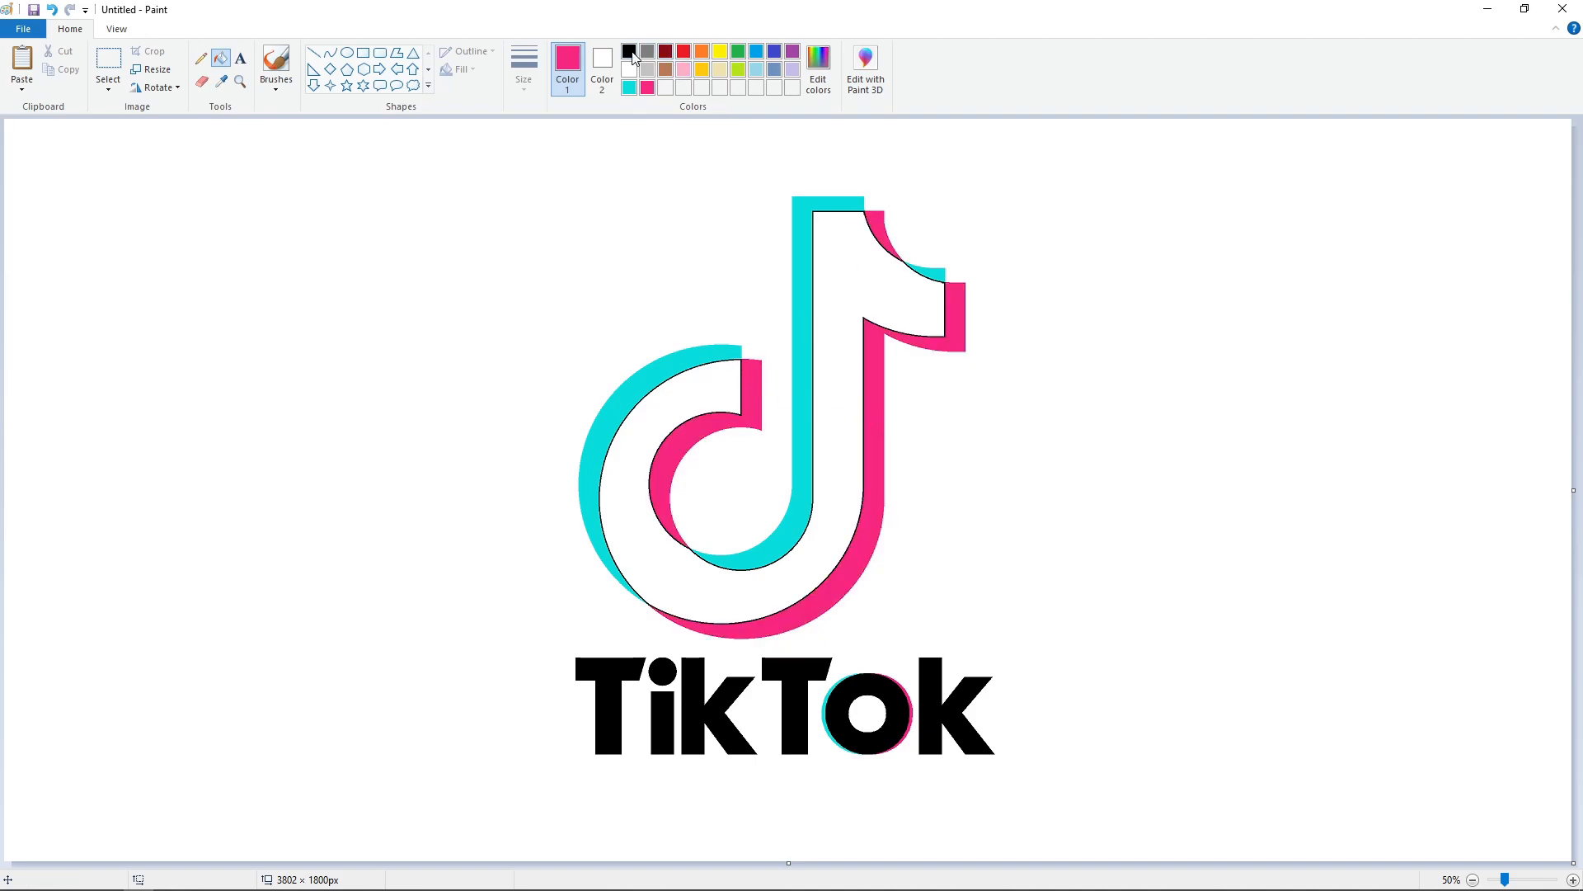